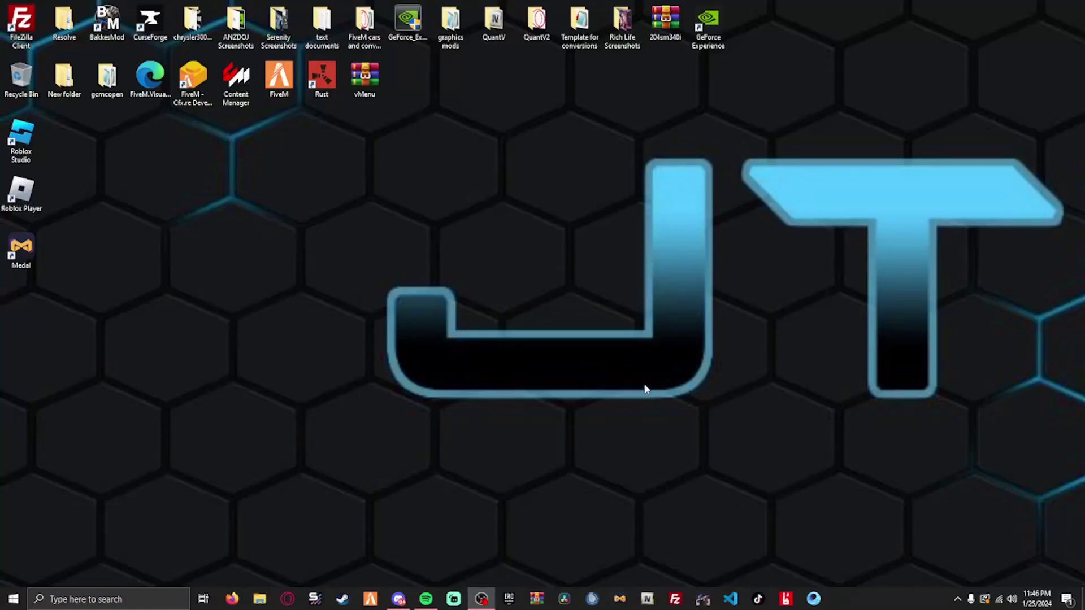
{"action": "left_click", "coordinate": [571, 370]}
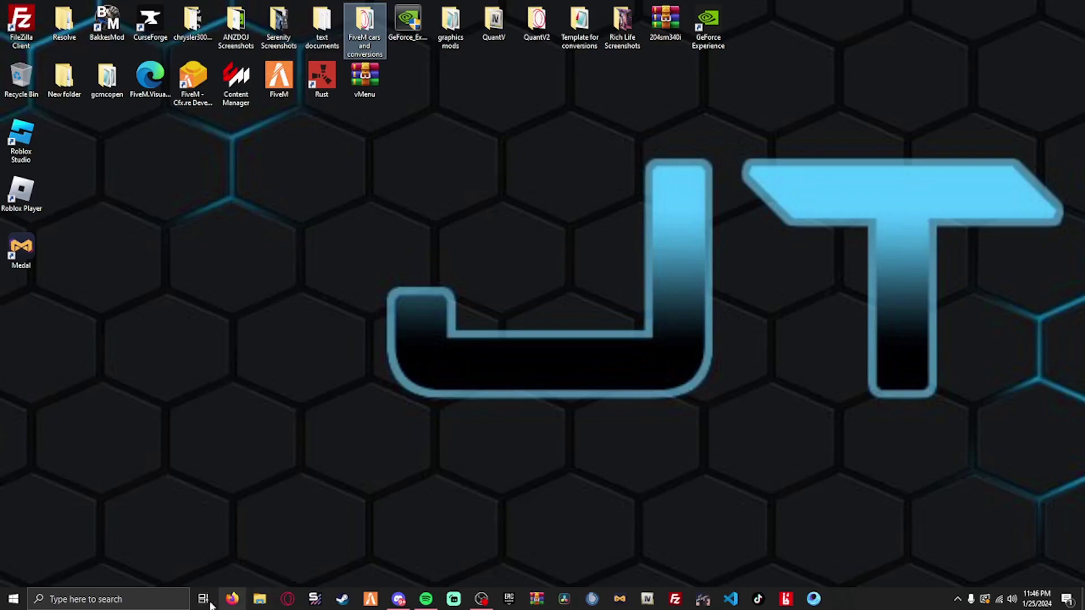
{"action": "left_click", "coordinate": [259, 599]}
{"action": "scroll", "coordinate": [295, 337], "scroll_direction": "down", "scroll_amount": 4}
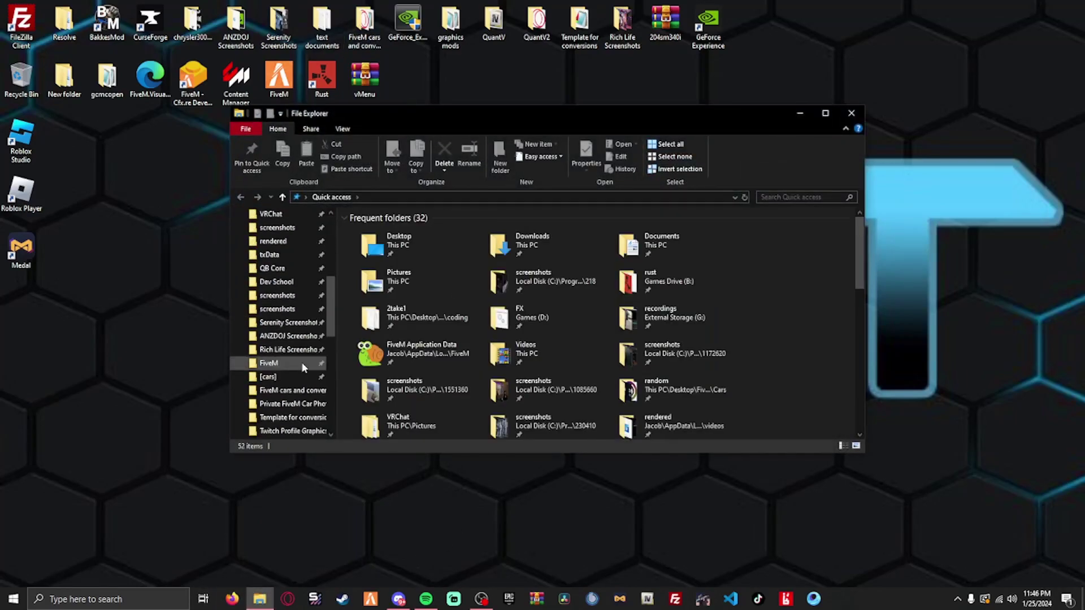
{"action": "left_click", "coordinate": [288, 295]}
{"action": "scroll", "coordinate": [648, 364], "scroll_direction": "down", "scroll_amount": 10}
{"action": "double_click", "coordinate": [373, 402]}
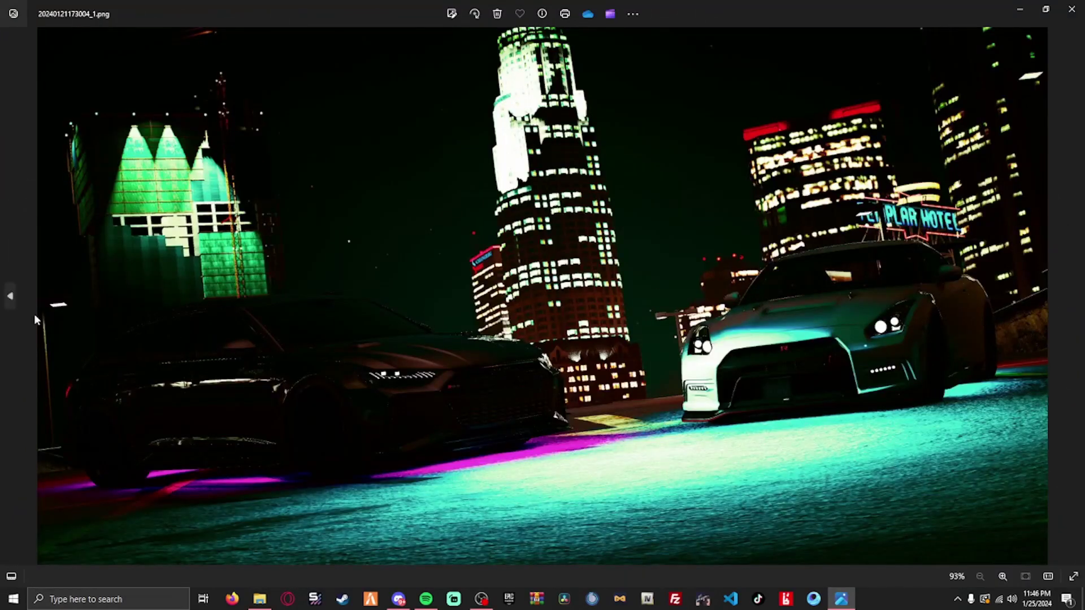
Look back through the earlier car and character screenshots, and close the image viewer and the folder window
{"action": "left_click", "coordinate": [12, 298]}
{"action": "left_click", "coordinate": [12, 298]}
{"action": "left_click", "coordinate": [12, 297]}
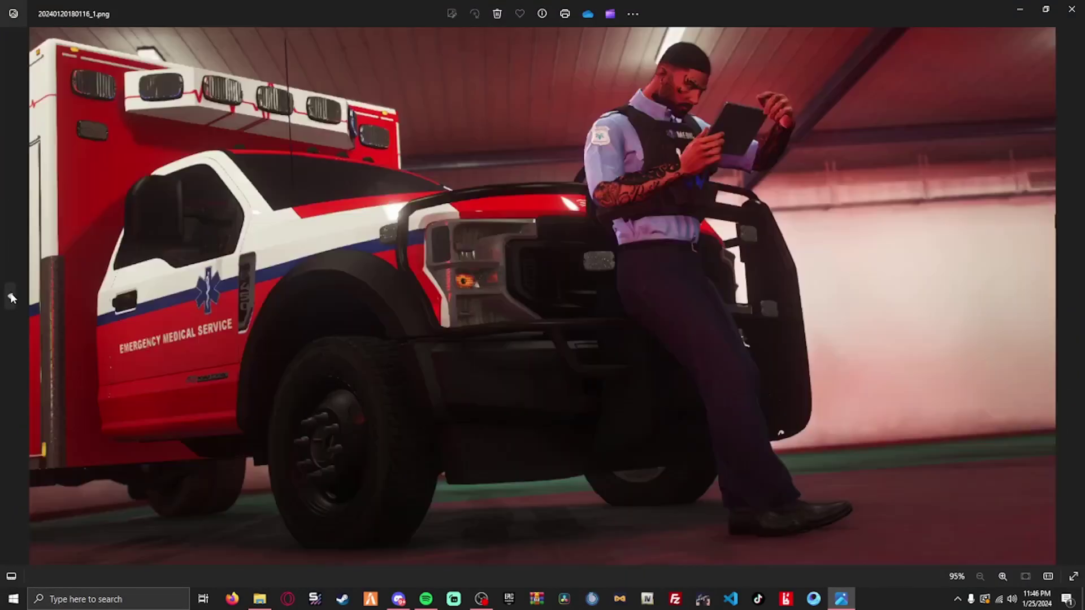
{"action": "left_click", "coordinate": [12, 297]}
{"action": "left_click", "coordinate": [11, 298]}
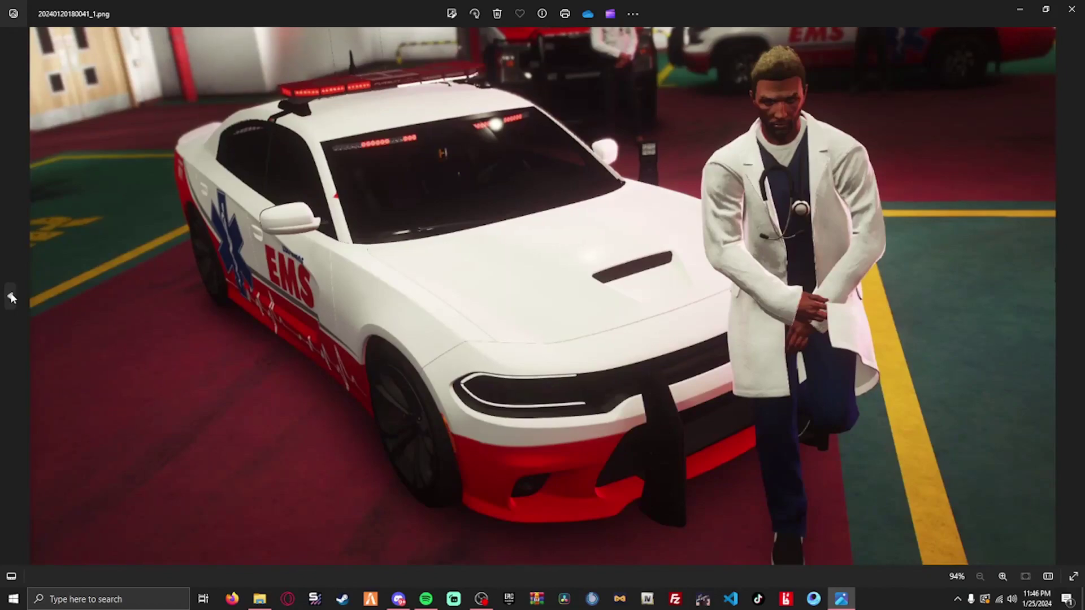
{"action": "left_click", "coordinate": [12, 298]}
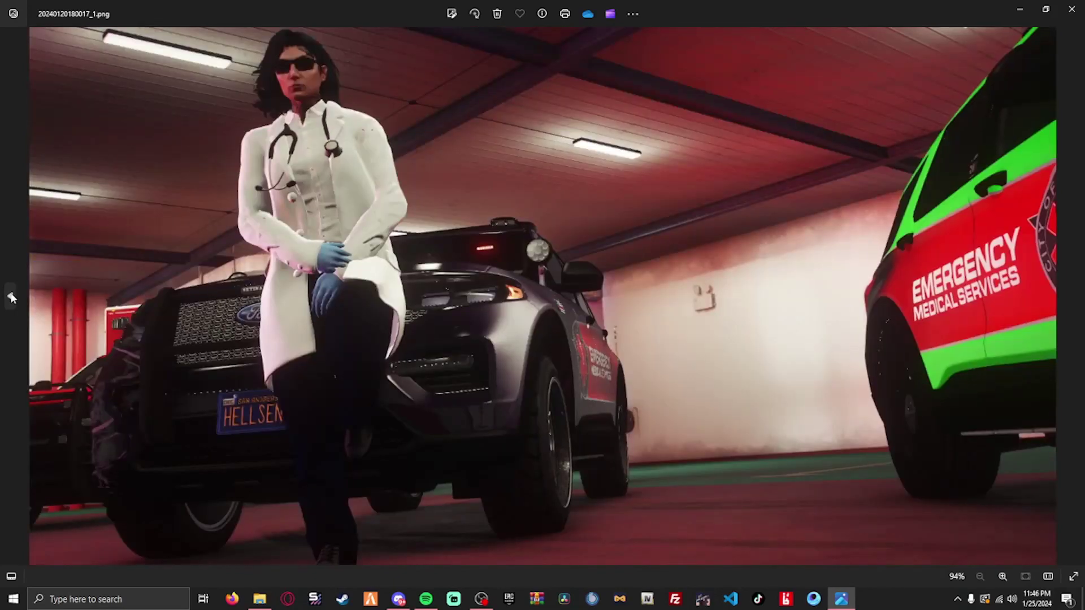
{"action": "left_click", "coordinate": [12, 298]}
{"action": "left_click", "coordinate": [11, 298]}
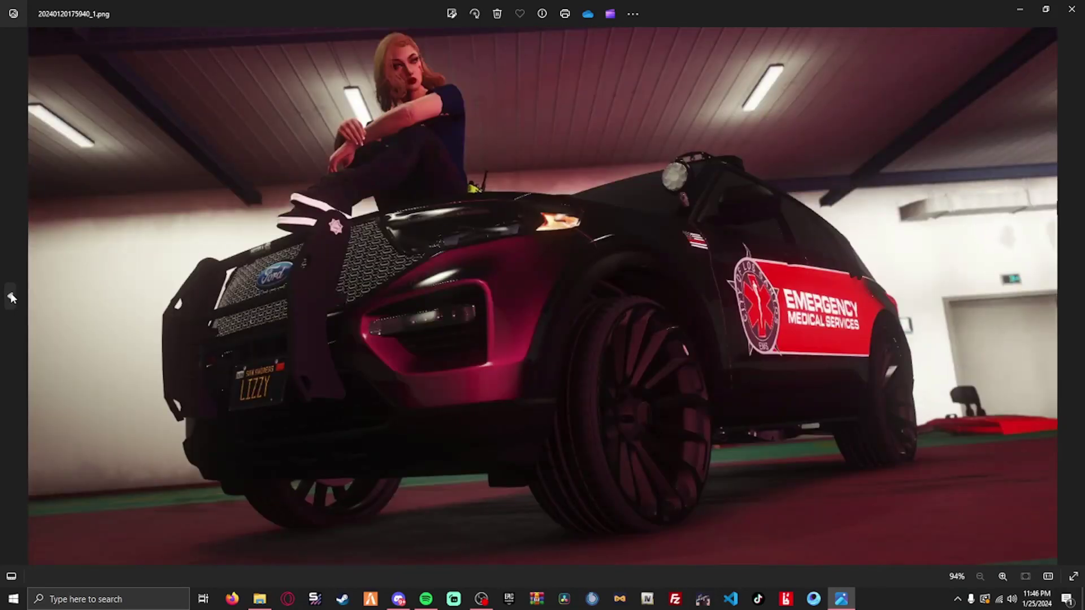
{"action": "left_click", "coordinate": [12, 298]}
{"action": "left_click", "coordinate": [12, 298]}
{"action": "left_click", "coordinate": [11, 298]}
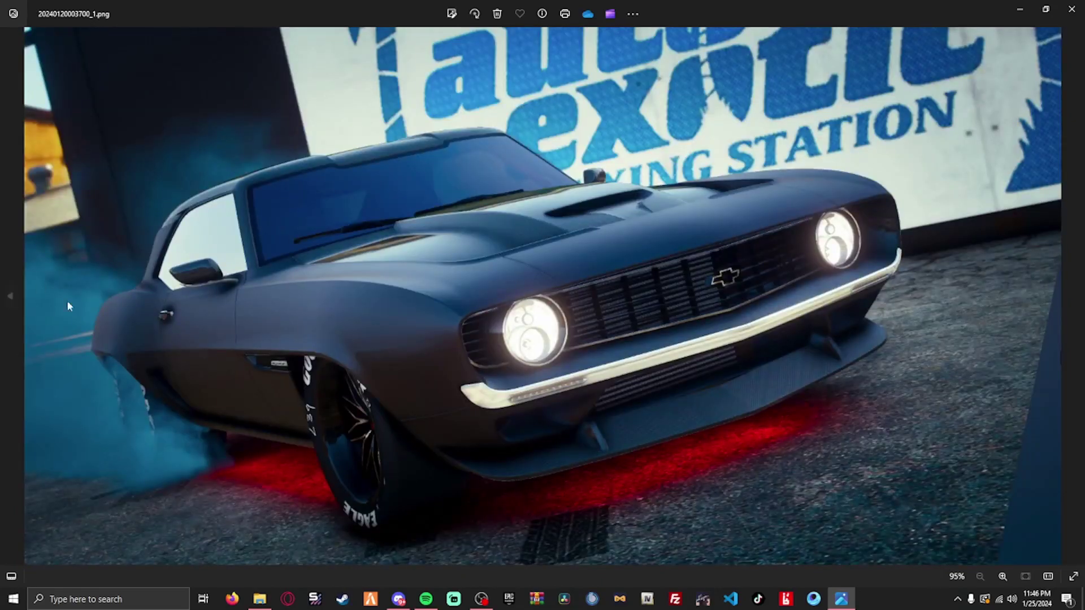
{"action": "left_click", "coordinate": [11, 298]}
{"action": "left_click", "coordinate": [8, 298]}
{"action": "left_click", "coordinate": [9, 298]}
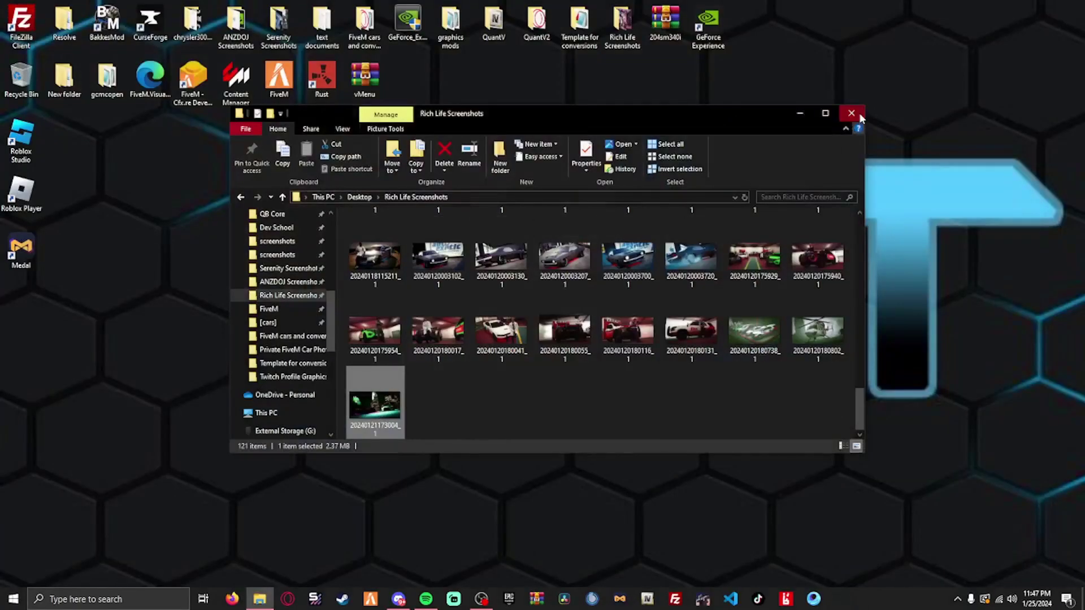
{"action": "left_click", "coordinate": [851, 112]}
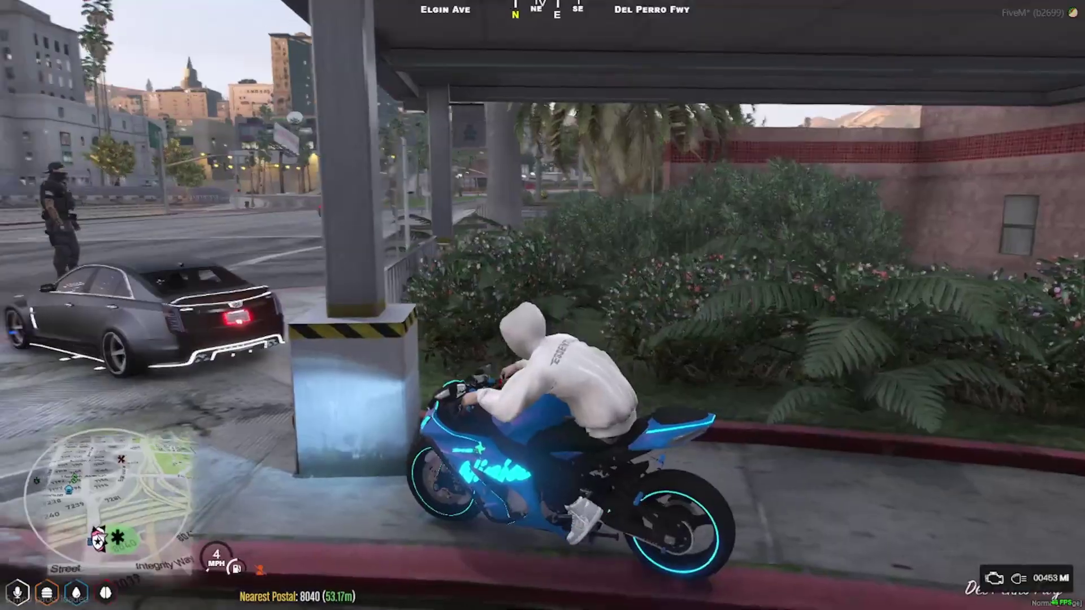
Get off the motorcycle and move the character into the road facing the black car parked by the medical center
{"action": "key", "text": "f"}
{"action": "key", "text": "w"}
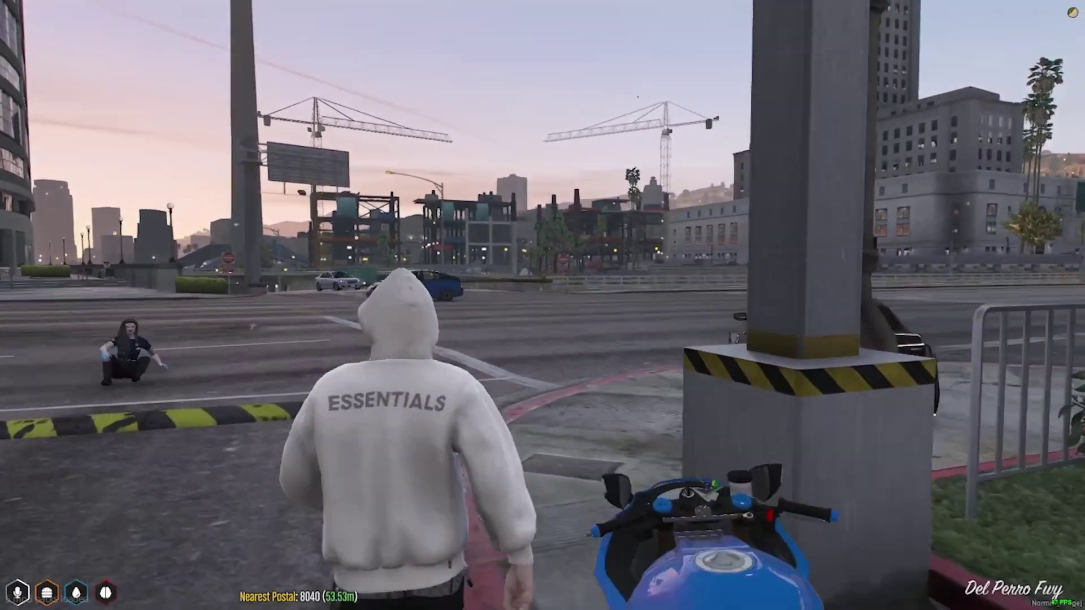
{"action": "key", "text": "a"}
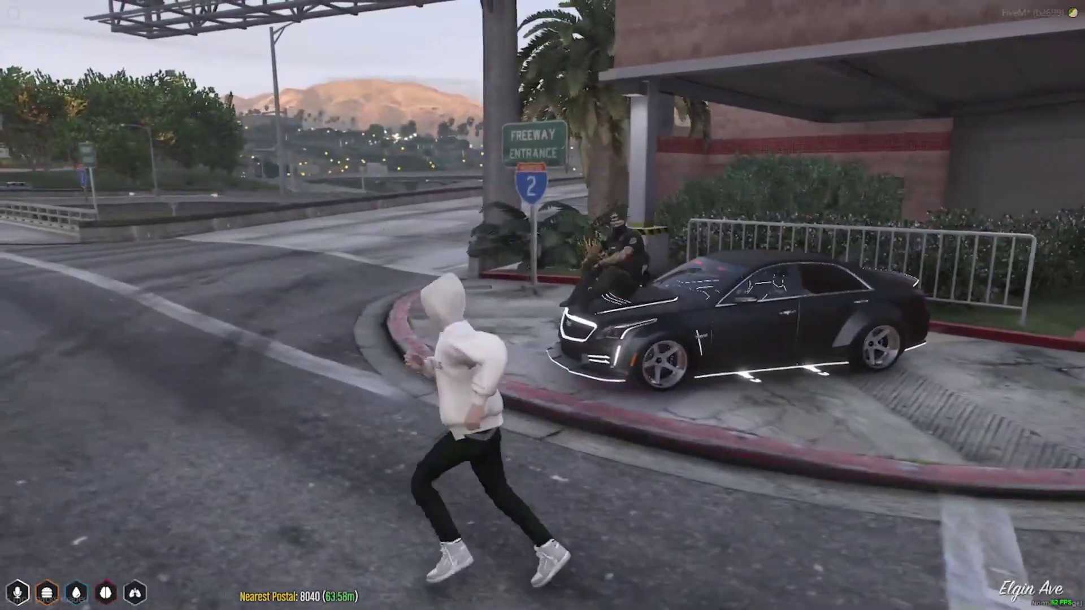
{"action": "key", "text": "w"}
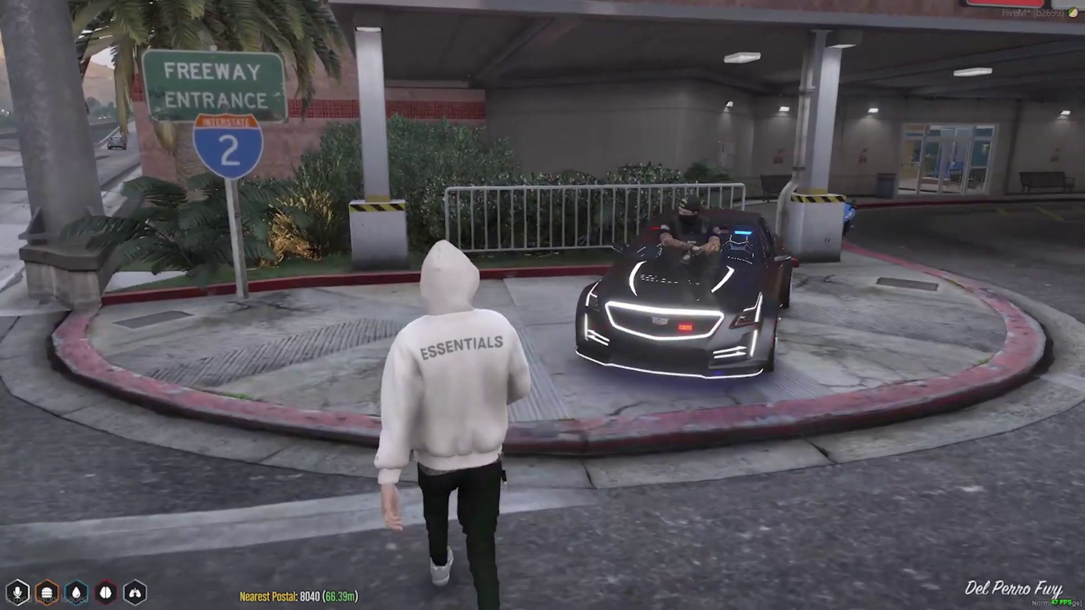
{"action": "key", "text": "s"}
{"action": "key", "text": "shift+d"}
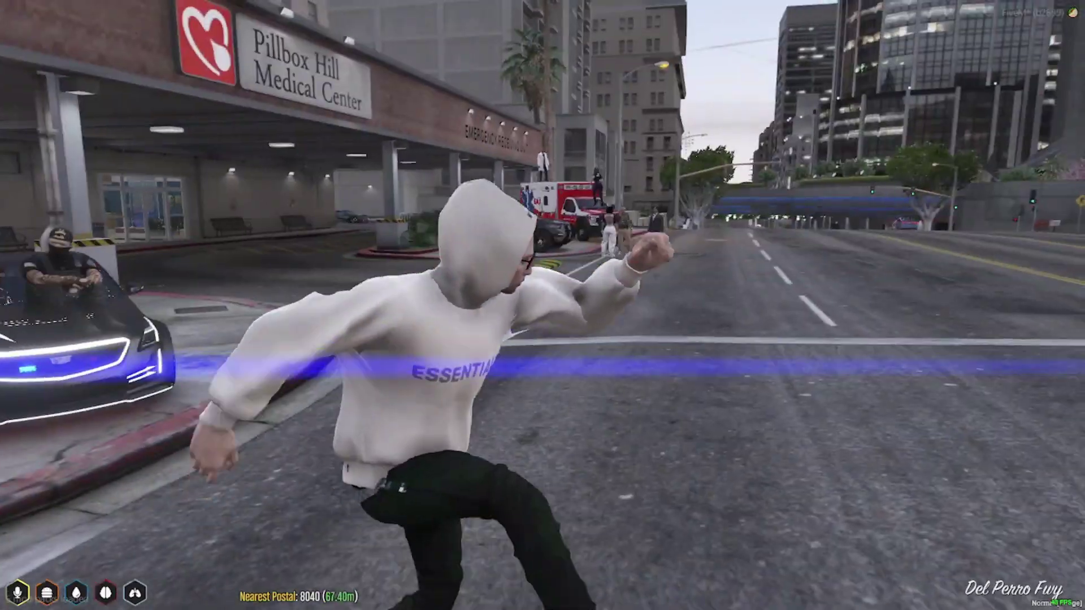
{"action": "type", "text": "w"}
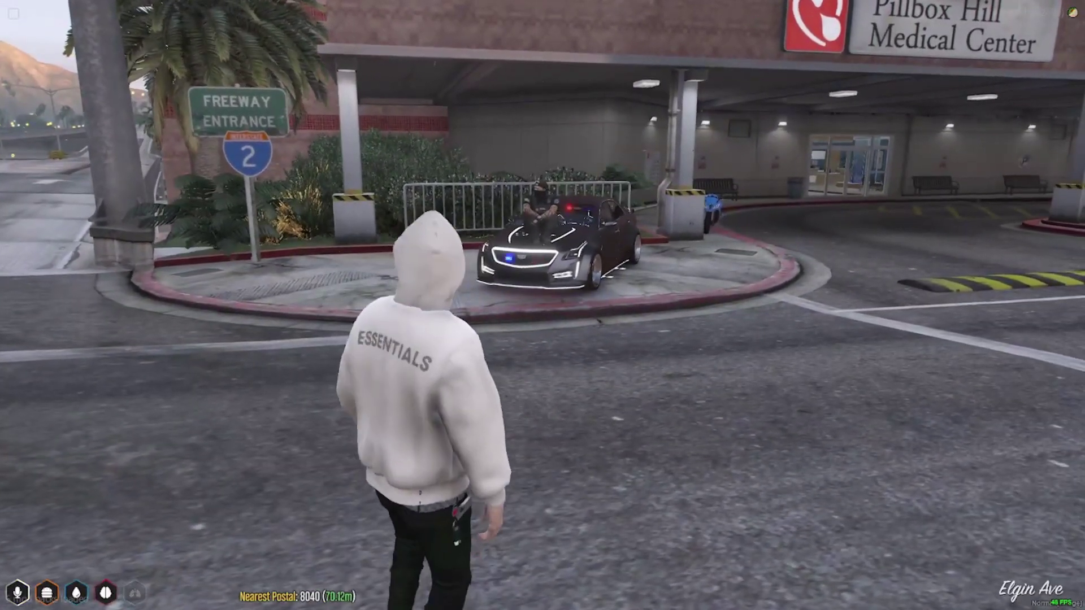
{"action": "type", "text": "t/re"}
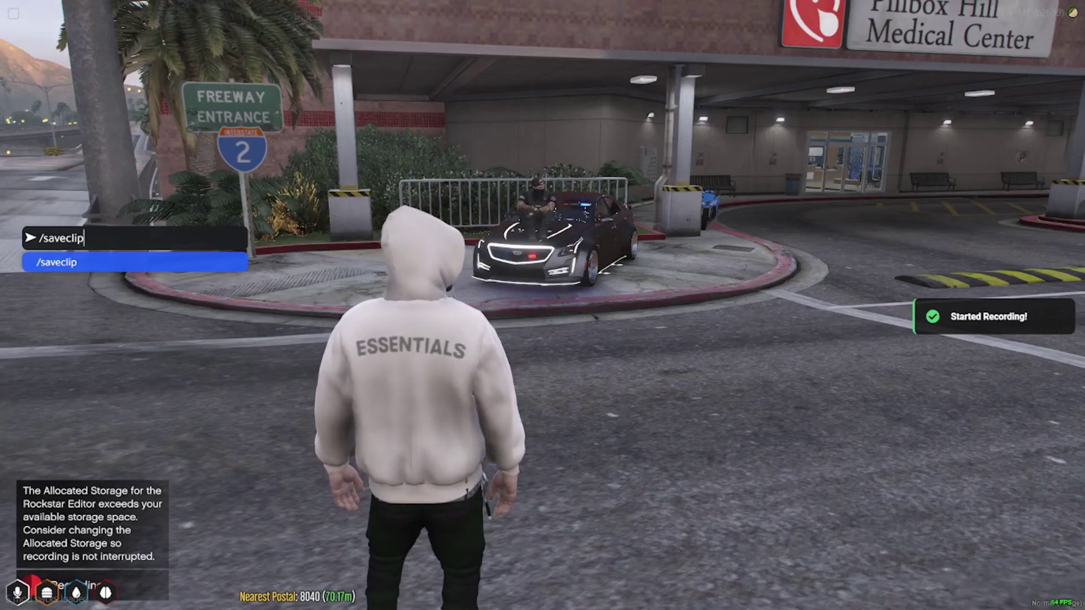
Record the scene with chat commands and save it as a clip using /saveclip
{"action": "key", "text": "Return"}
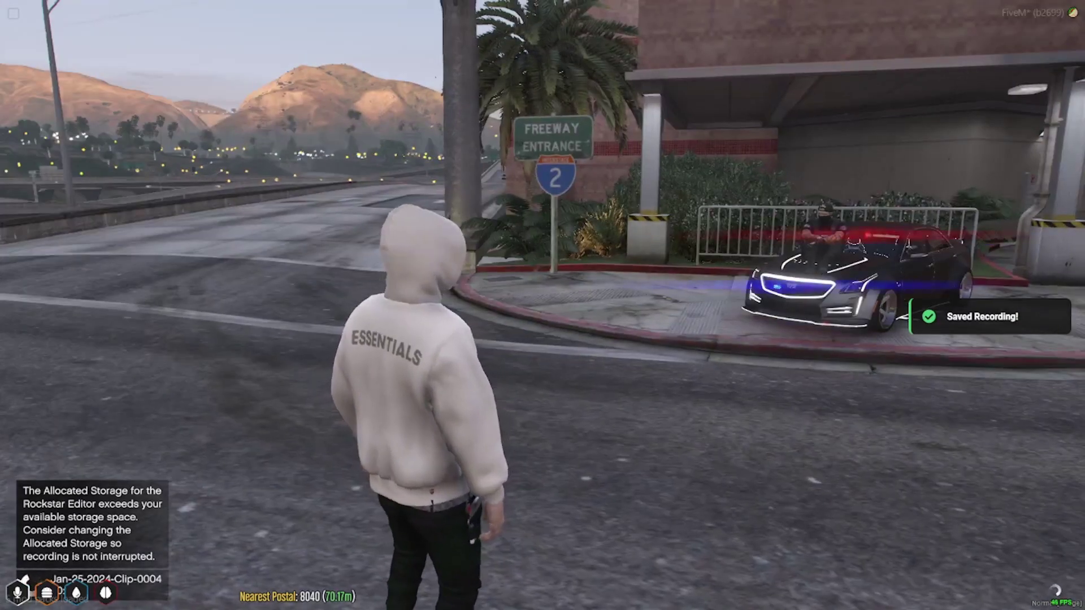
Return to the blue motorcycle and get back on it
{"action": "key", "text": "d"}
{"action": "key", "text": "w"}
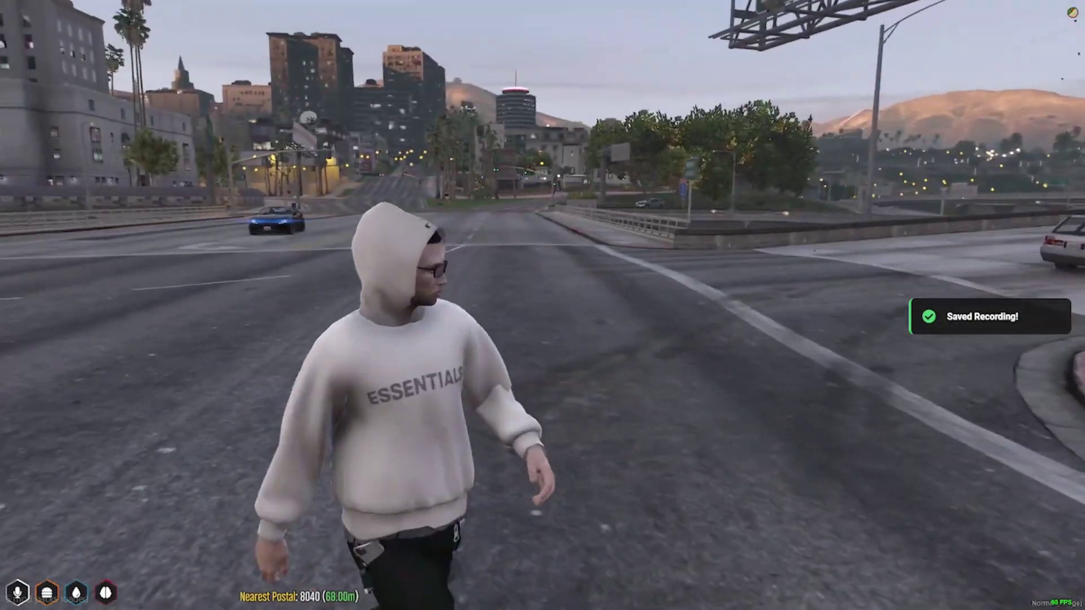
{"action": "key", "text": "f"}
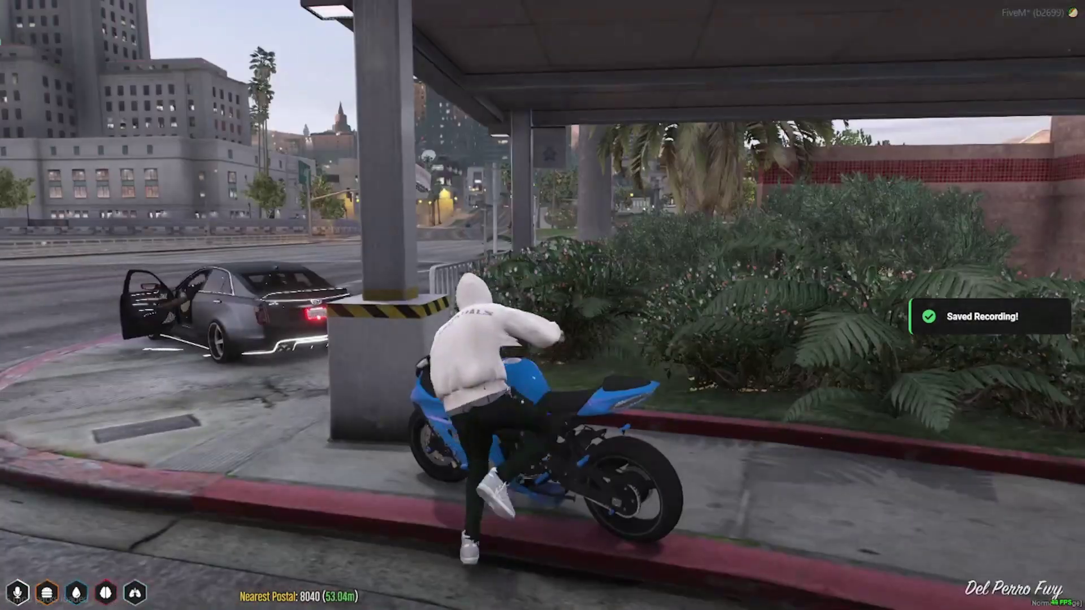
{"action": "key", "text": "a"}
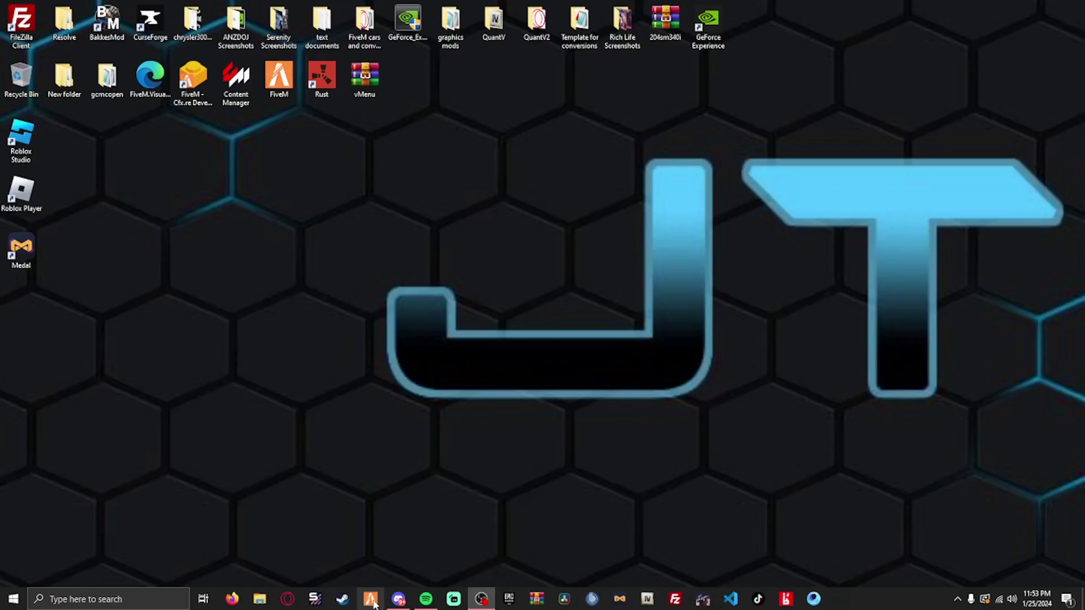
Switch to the FiveM launcher, launch the Replay Editor and create a new project
{"action": "left_click", "coordinate": [371, 600]}
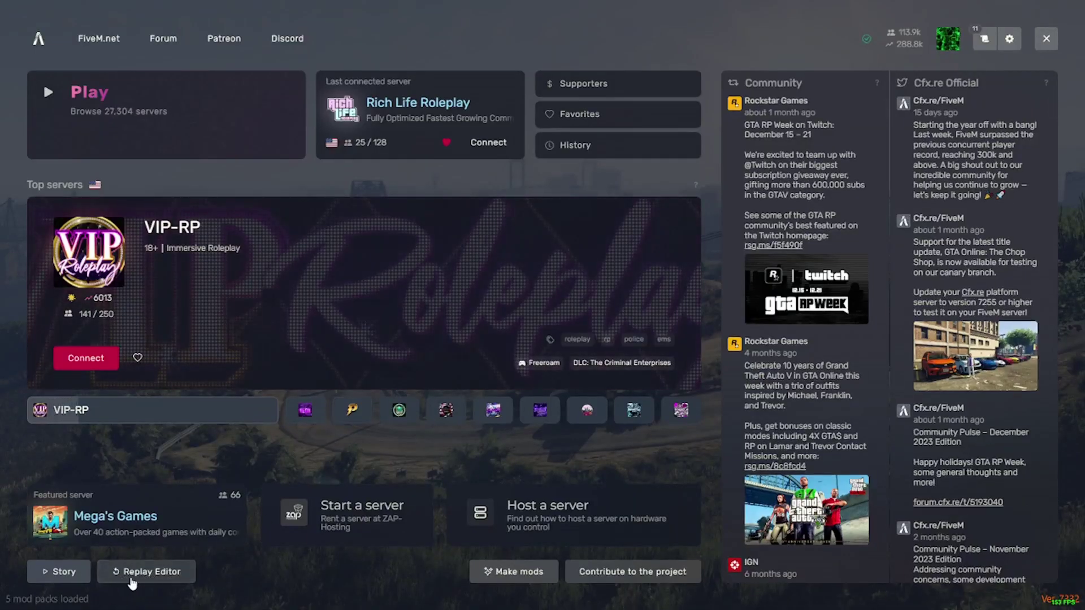
{"action": "left_click", "coordinate": [141, 573]}
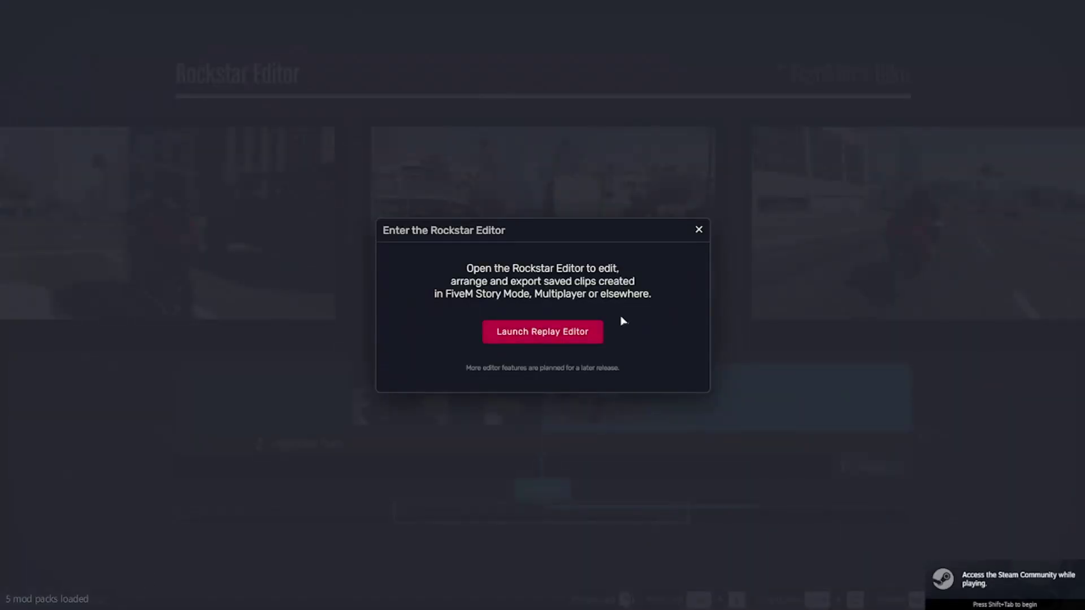
{"action": "left_click", "coordinate": [548, 330]}
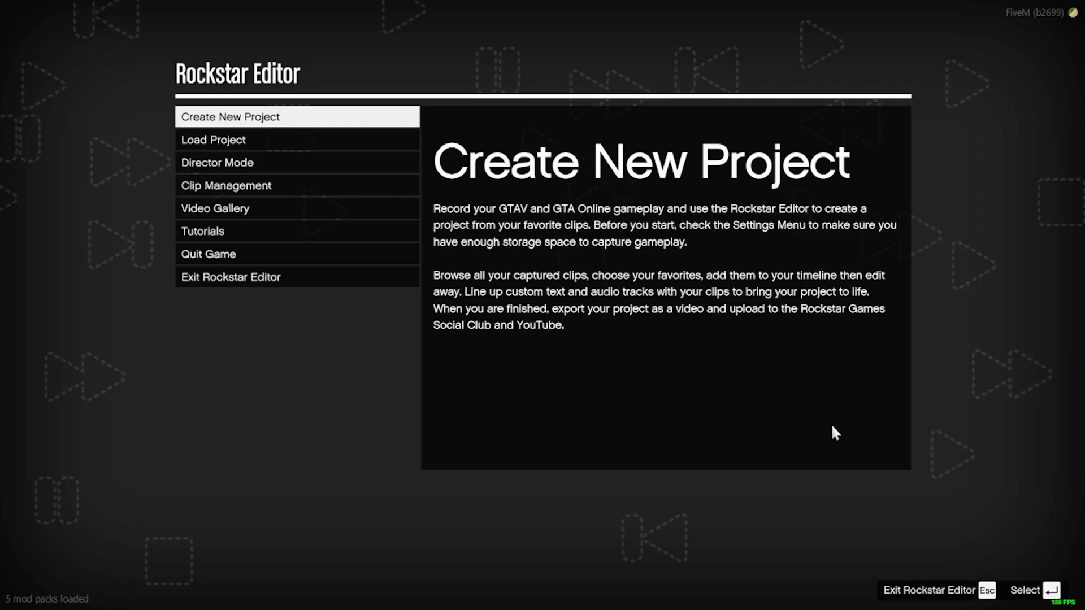
{"action": "key", "text": "Return"}
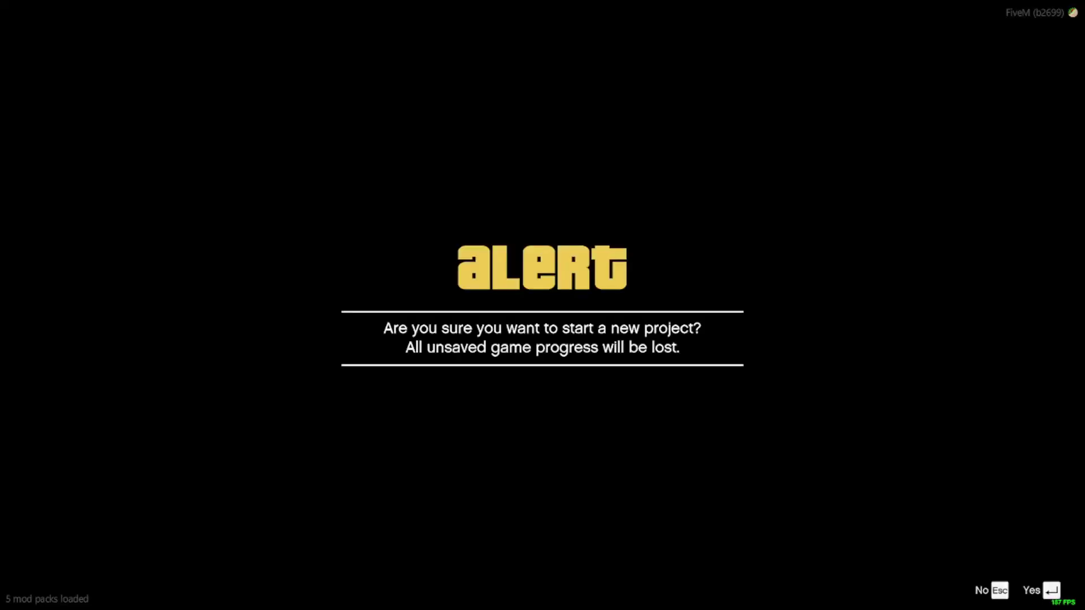
{"action": "key", "text": "Return"}
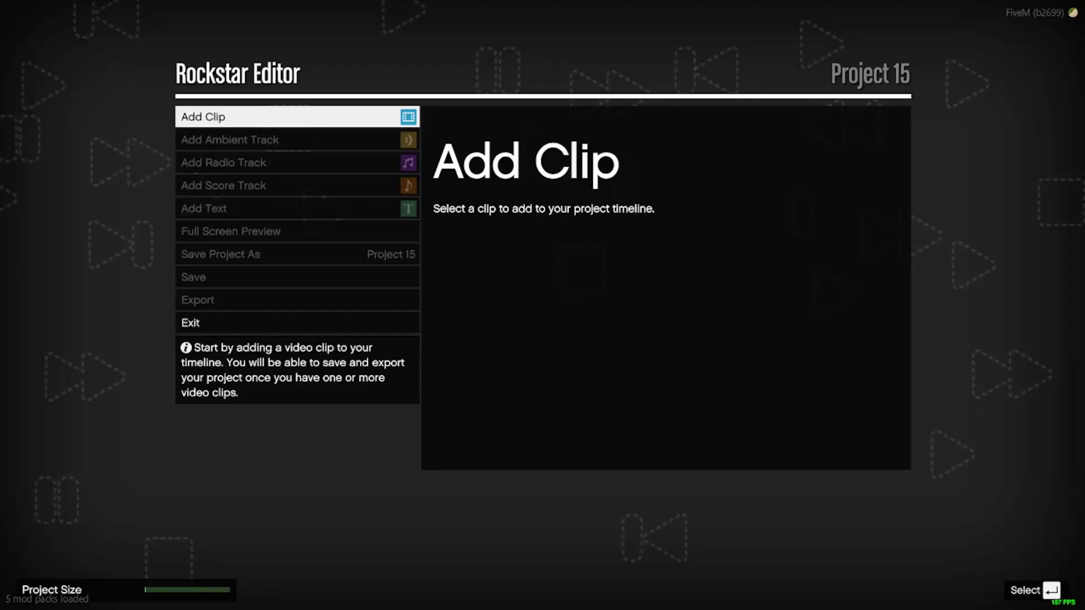
Browse the saved clips by date and add Jan-25-2024-Clip-0004 to the project timeline
{"action": "key", "text": "Return"}
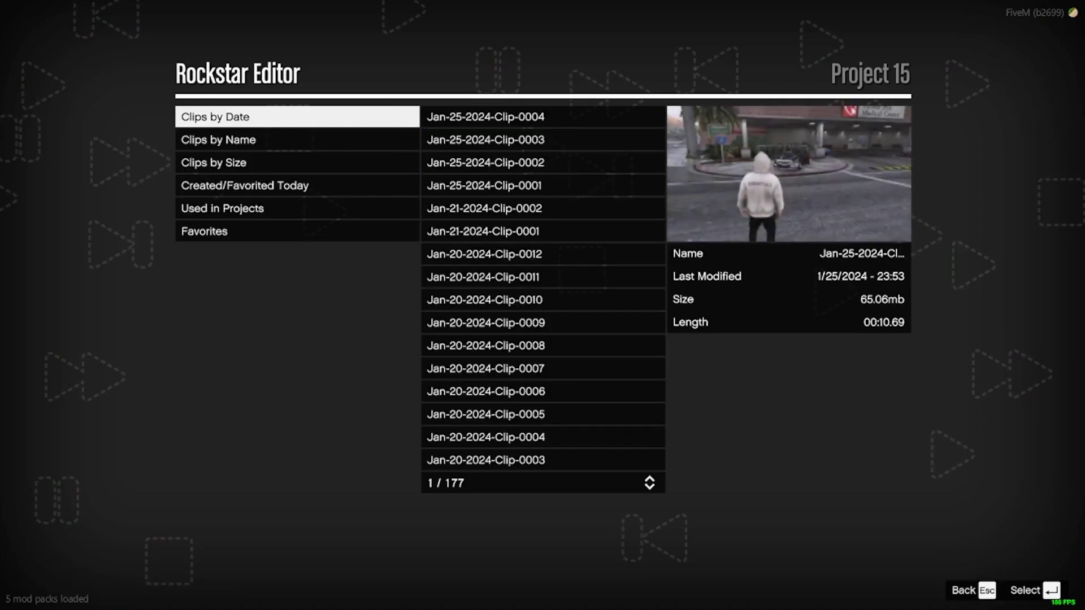
{"action": "key", "text": "Return"}
{"action": "key", "text": "Down"}
{"action": "key", "text": "Down"}
{"action": "key", "text": "Down"}
{"action": "key", "text": "Down"}
{"action": "key", "text": "Down"}
{"action": "key", "text": "Down"}
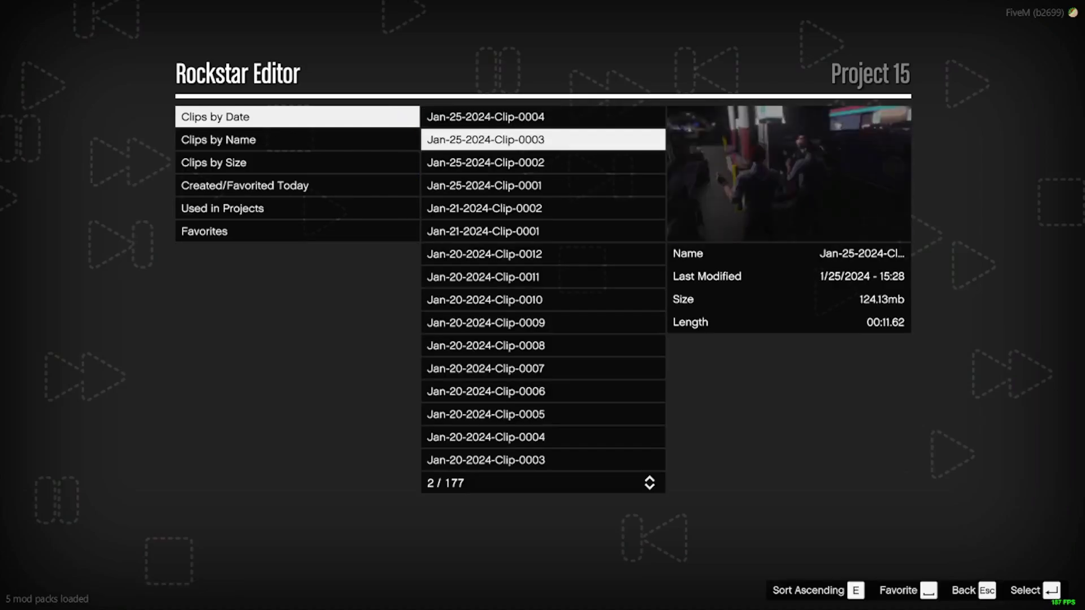
{"action": "key", "text": "Up"}
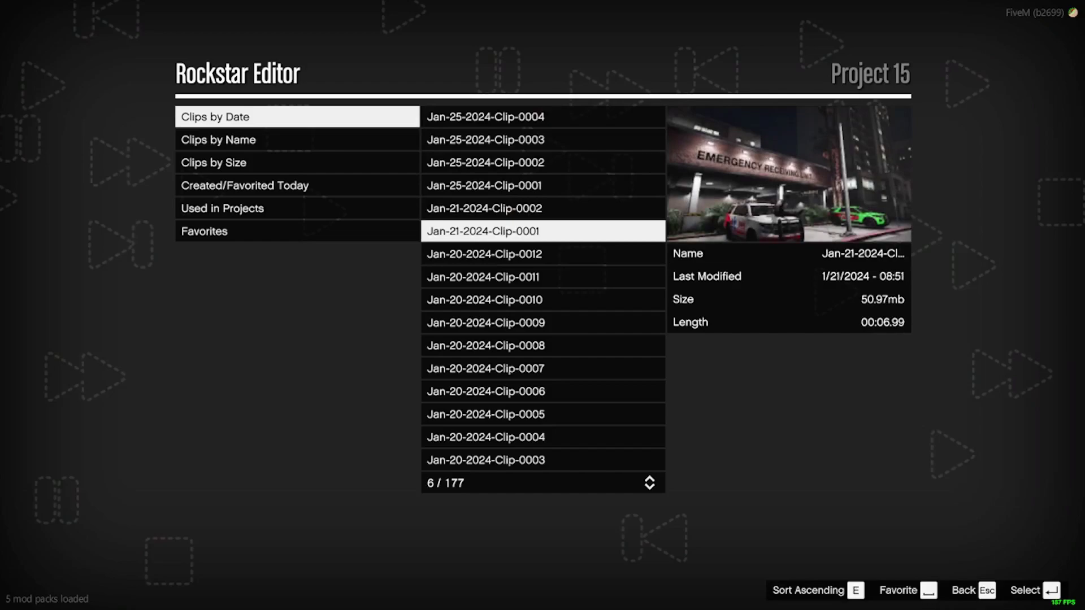
{"action": "key", "text": "Up"}
{"action": "key", "text": "Up"}
{"action": "key", "text": "Up"}
{"action": "key", "text": "Up"}
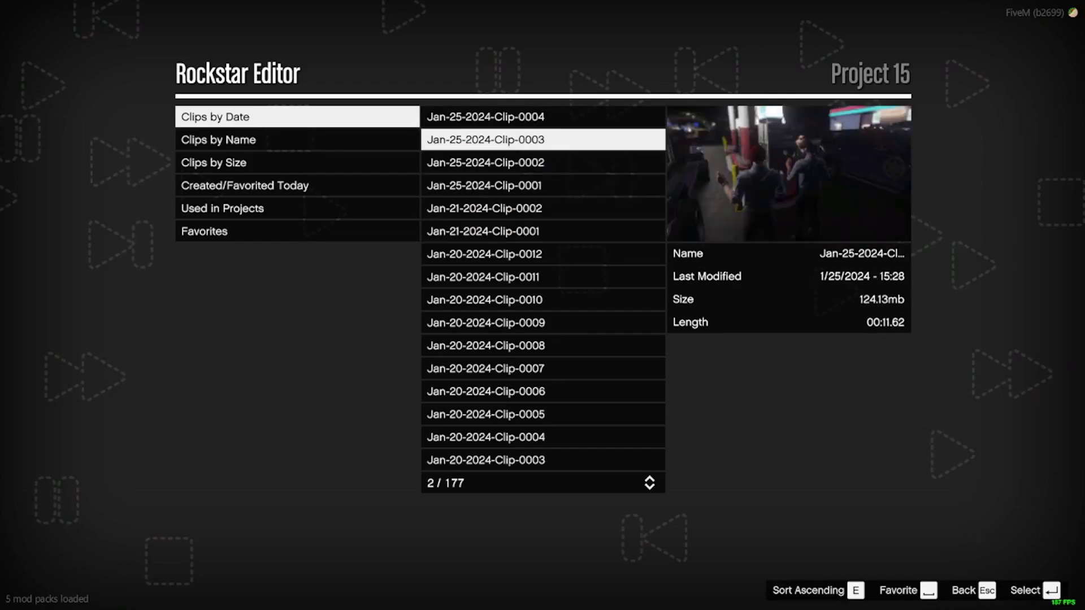
{"action": "key", "text": "Up"}
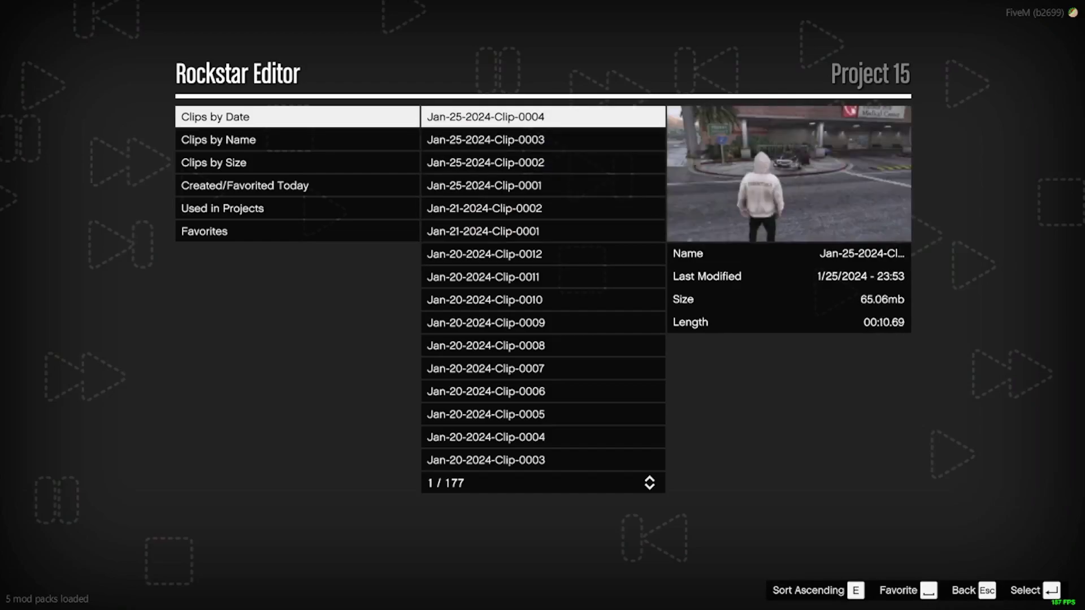
{"action": "key", "text": "Return"}
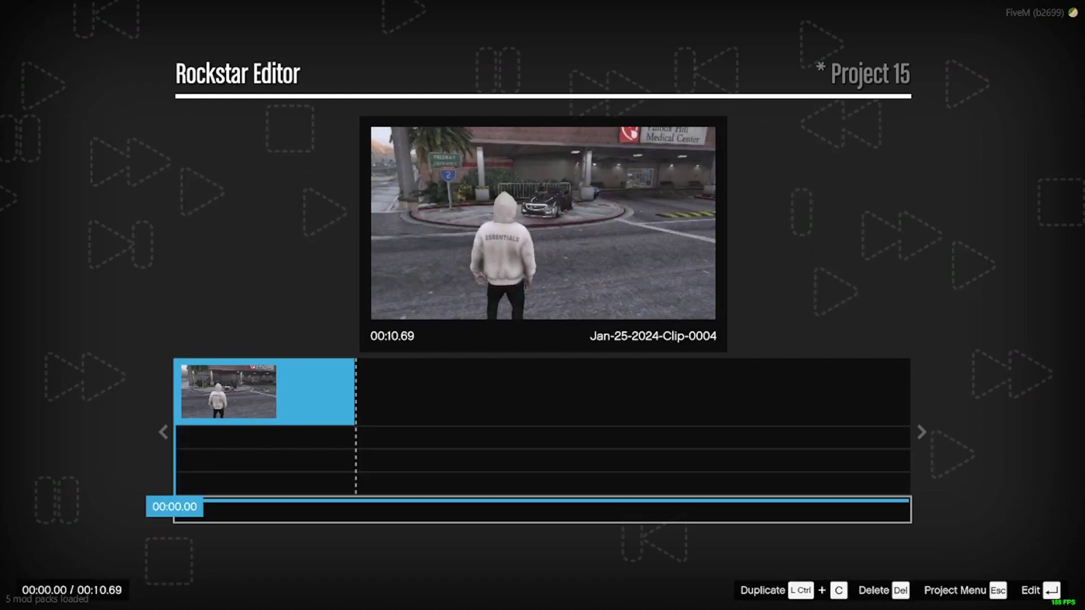
Open the timeline clip for editing and bring up the camera settings of its start marker
{"action": "key", "text": "Return"}
{"action": "key", "text": "Return"}
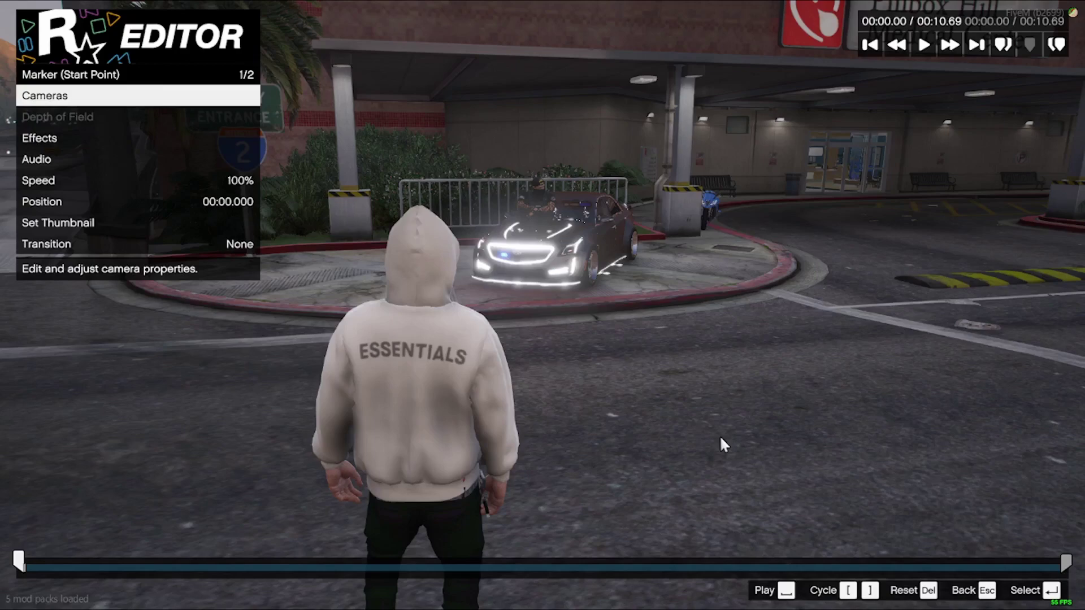
{"action": "key", "text": "Return"}
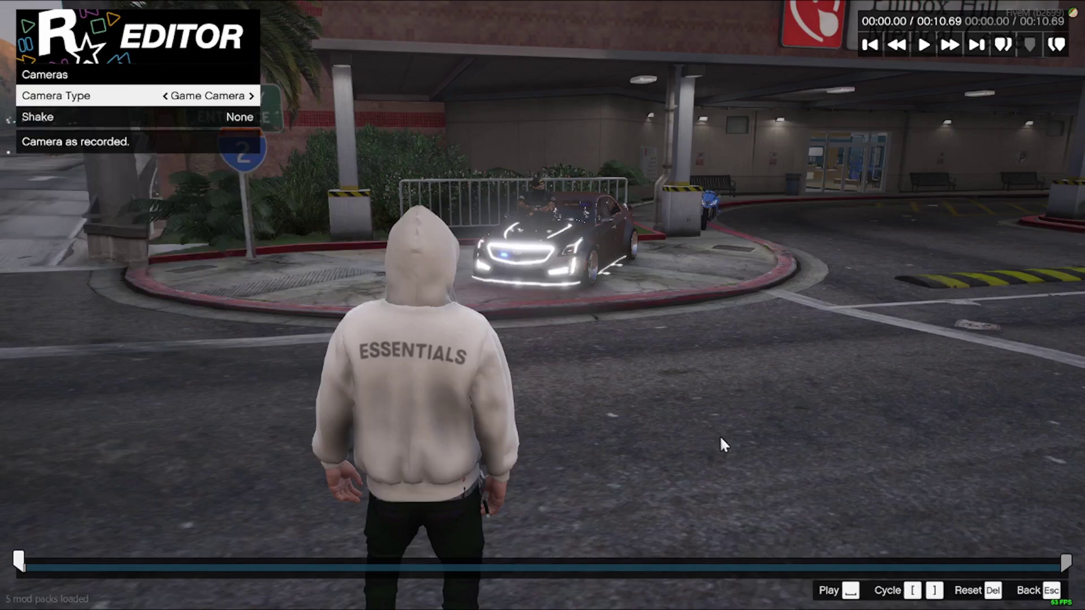
Cycle through the preset camera types to compare their views of the hooded character
{"action": "key", "text": "Right"}
{"action": "key", "text": "Right"}
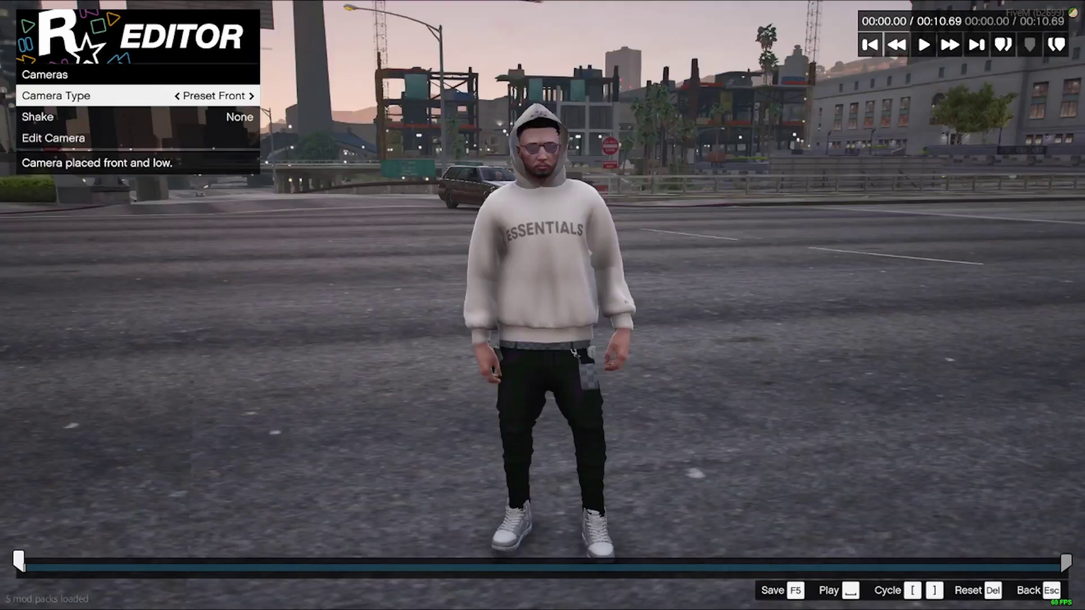
{"action": "key", "text": "Right"}
{"action": "key", "text": "Left"}
{"action": "key", "text": "Right"}
{"action": "key", "text": "Right"}
{"action": "key", "text": "Right"}
{"action": "key", "text": "Right"}
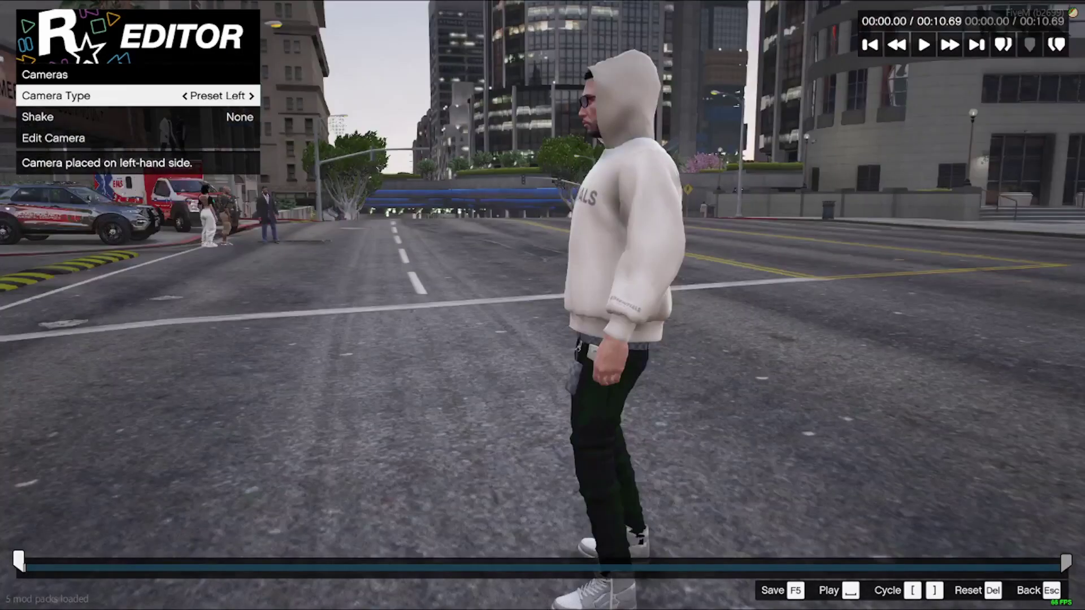
{"action": "key", "text": "Right"}
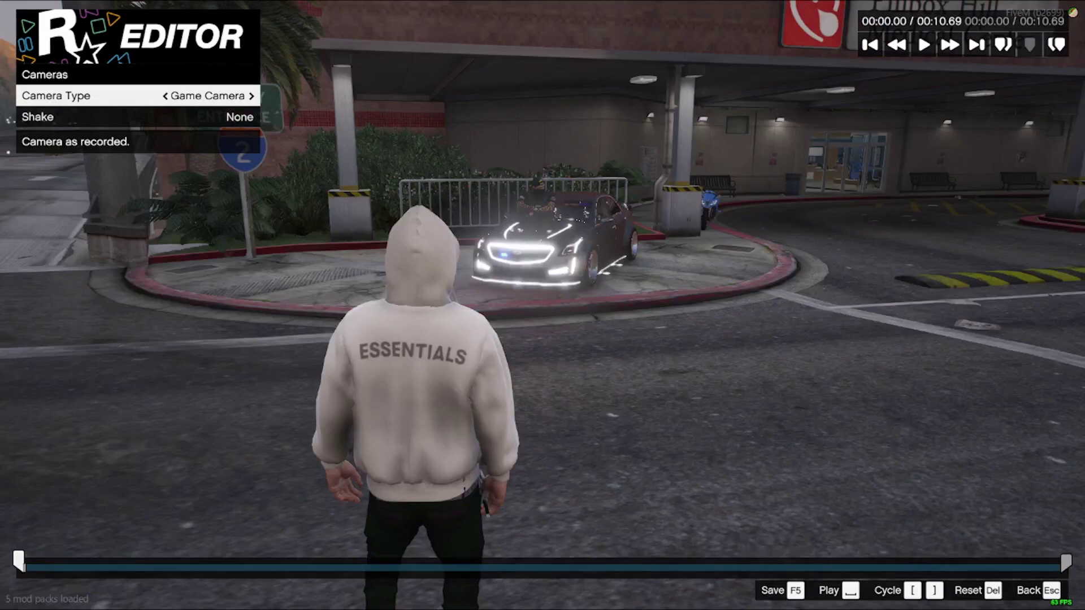
Set the start marker's camera type to Free Camera and open the camera for position and zoom editing
{"action": "key", "text": "Right"}
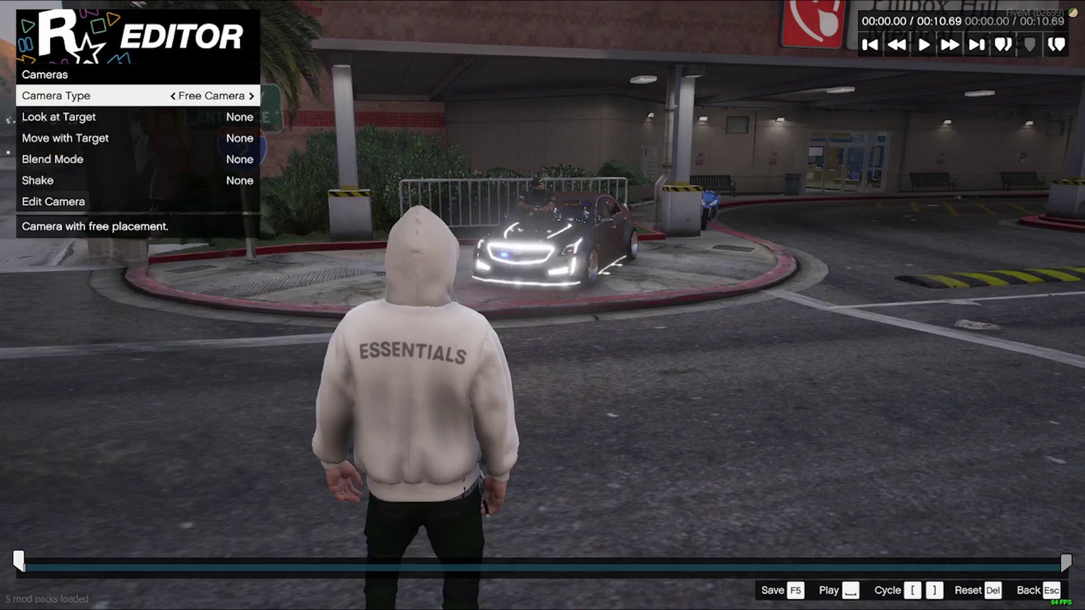
{"action": "key", "text": "Up"}
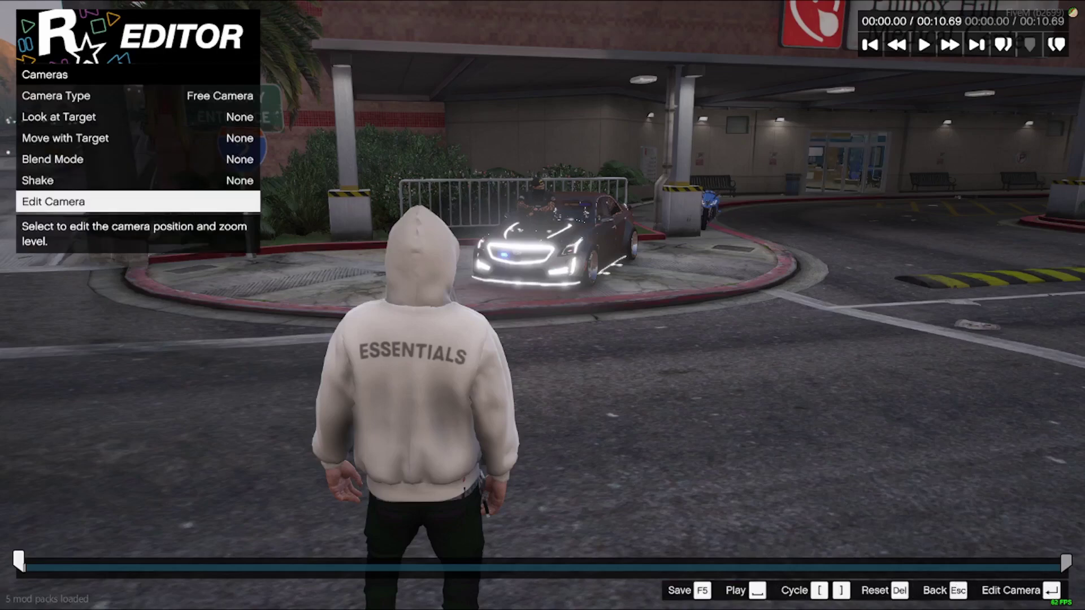
{"action": "key", "text": "Return"}
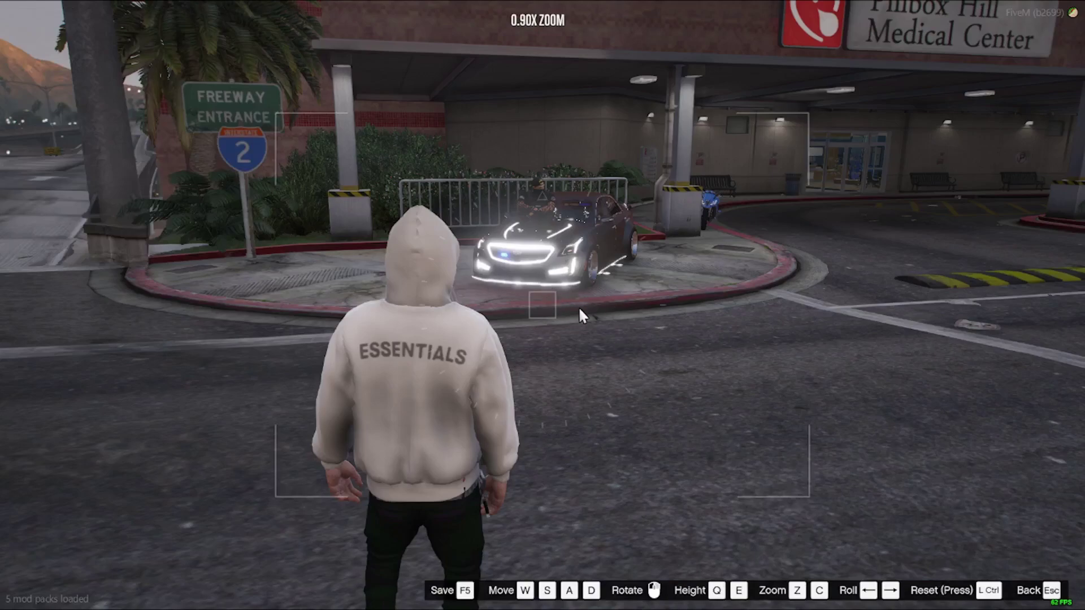
Rotate the free camera slightly and slide it sideways to either side behind the hooded character
{"action": "mouse_move", "coordinate": [617, 312]}
{"action": "left_mouse_down"}
{"action": "mouse_move", "coordinate": [414, 131]}
{"action": "mouse_move", "coordinate": [545, 482]}
{"action": "mouse_move", "coordinate": [718, 149]}
{"action": "mouse_move", "coordinate": [678, 316]}
{"action": "mouse_move", "coordinate": [626, 300]}
{"action": "left_mouse_up"}
{"action": "key", "text": "a"}
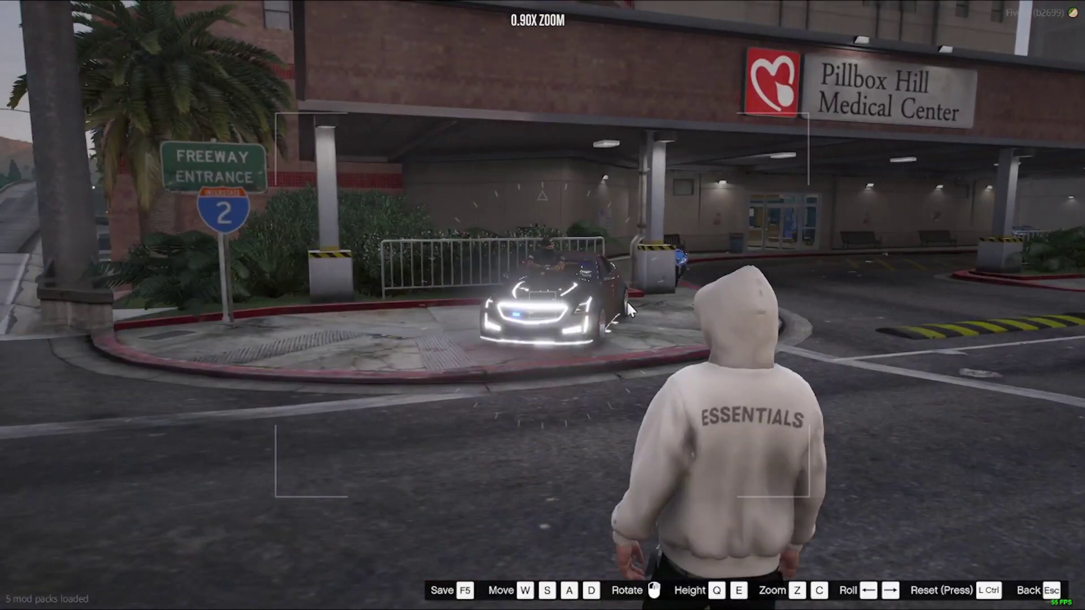
{"action": "key", "text": "d"}
{"action": "key", "text": "a"}
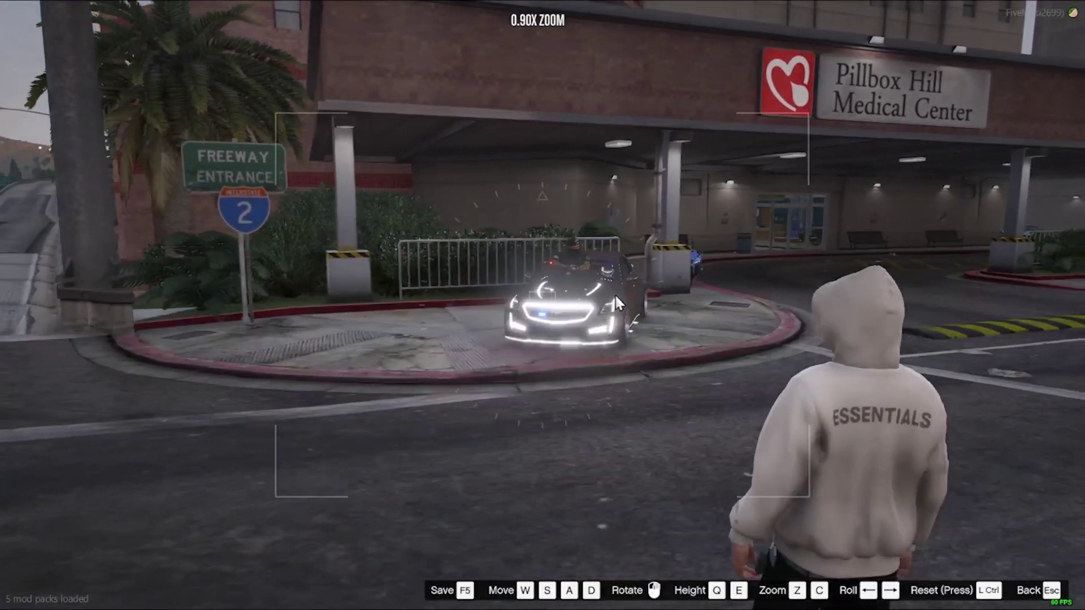
{"action": "key", "text": "d"}
{"action": "key", "text": "d"}
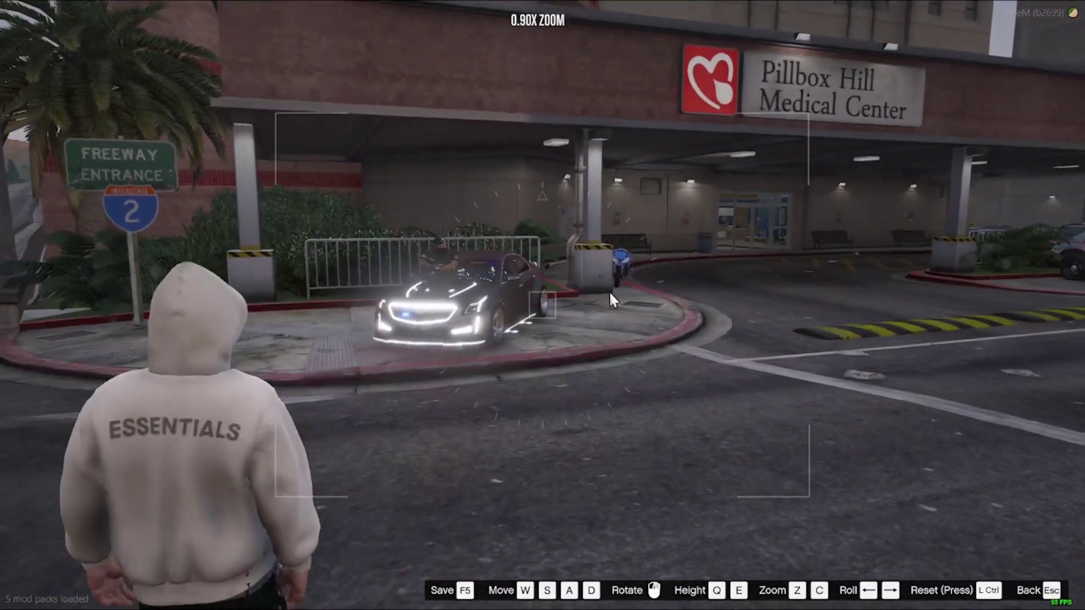
Move the free camera forward and back, and rotate it to centre the view on the parked car
{"action": "key", "text": "w"}
{"action": "key", "text": "s"}
{"action": "key", "text": "a"}
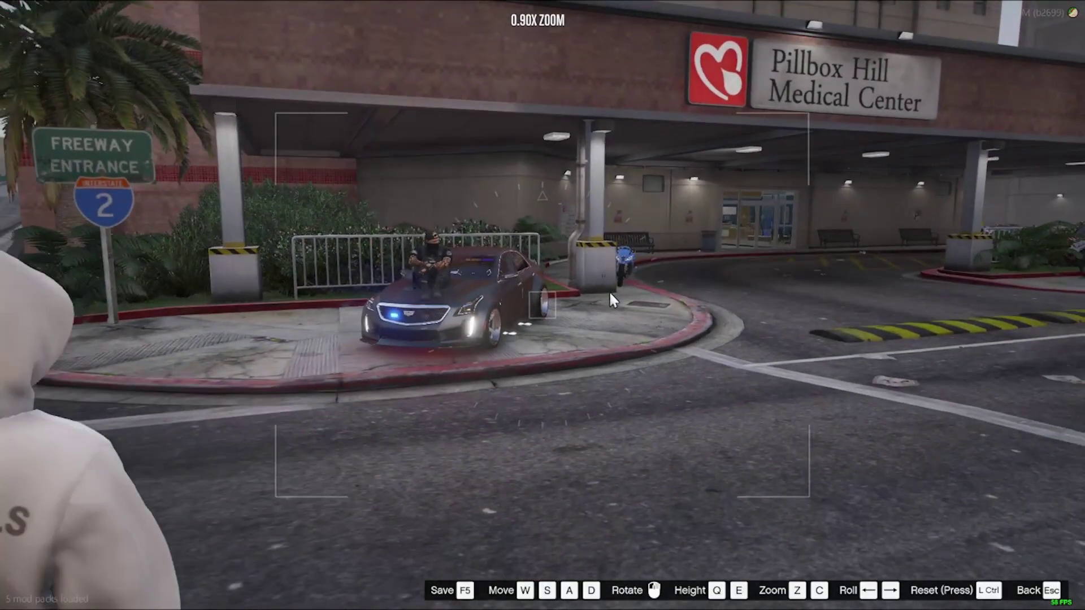
{"action": "key", "text": "w"}
{"action": "key", "text": "s"}
{"action": "left_click_drag", "start_coordinate": [609, 292], "coordinate": [522, 269]}
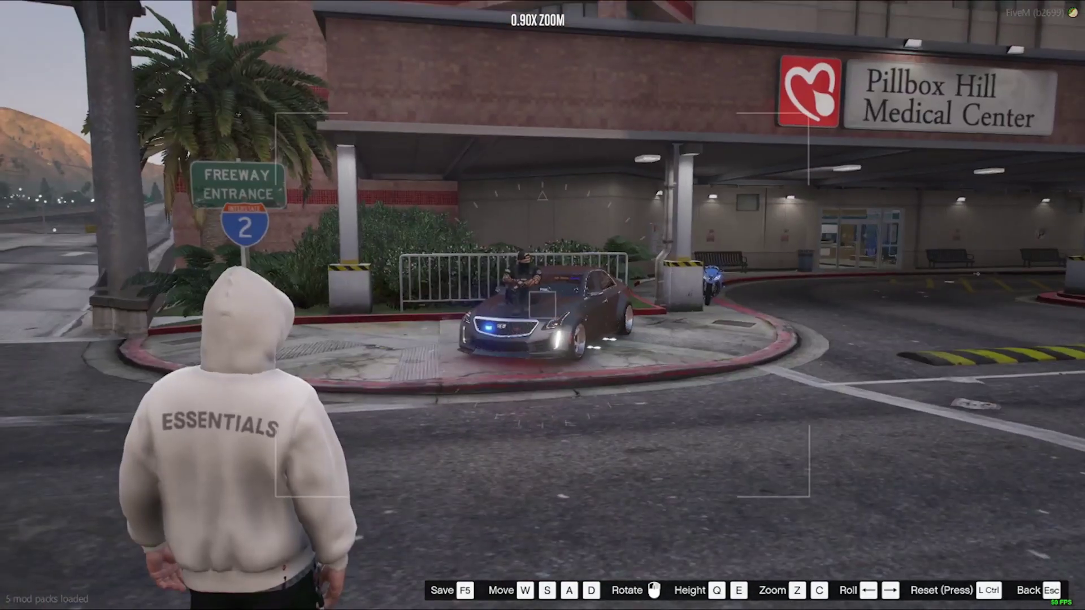
{"action": "left_click_drag", "start_coordinate": [543, 305], "coordinate": [548, 294]}
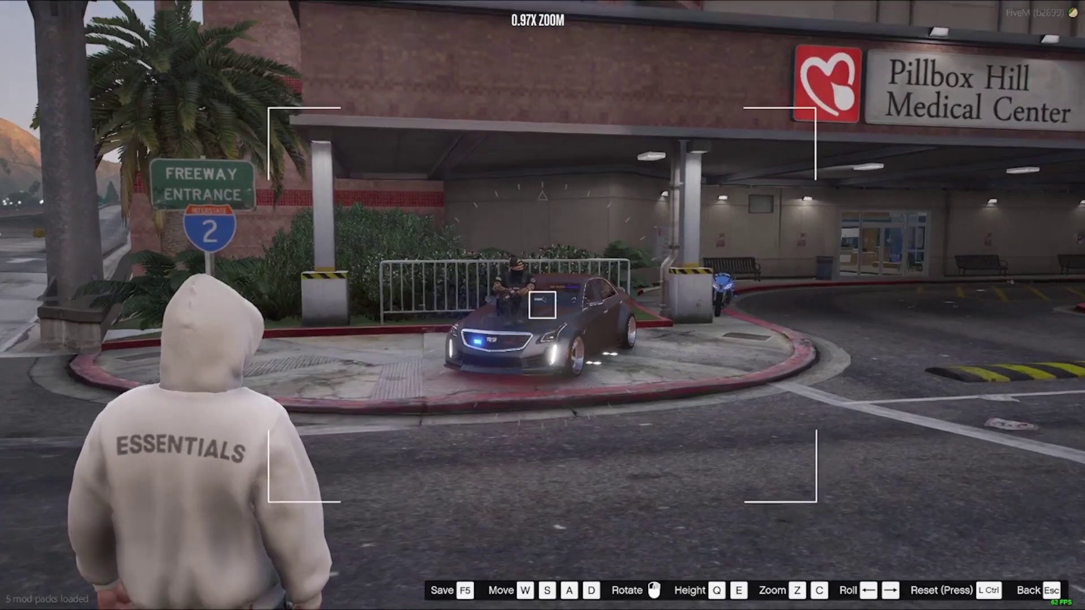
Try zooming in on the car to 2.60x, set the zoom to 1.22x, and test rolling the frame and levelling it again
{"action": "key", "text": "z"}
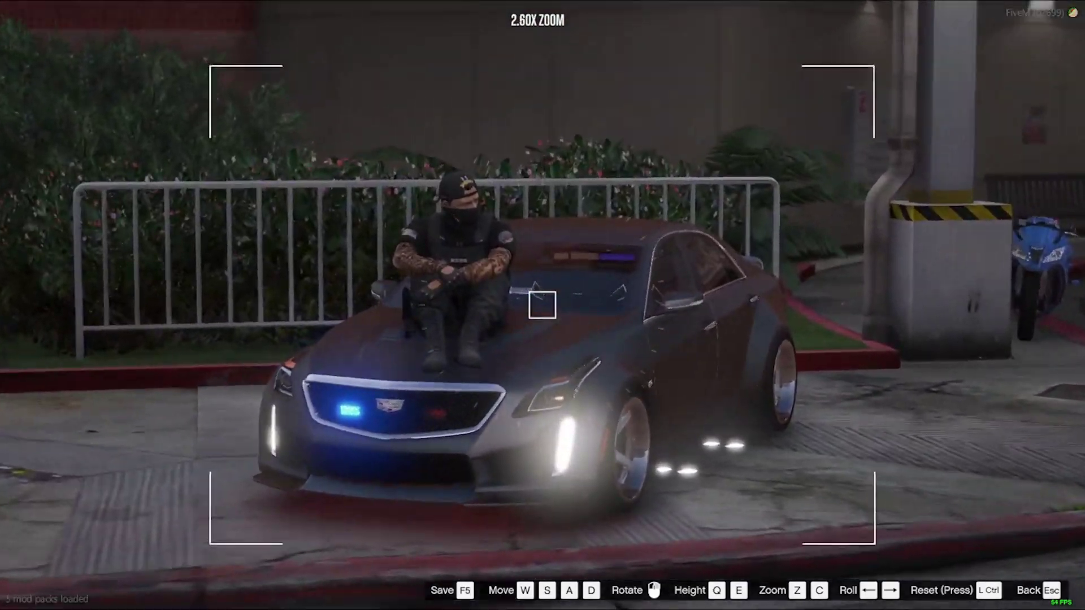
{"action": "key", "text": "c"}
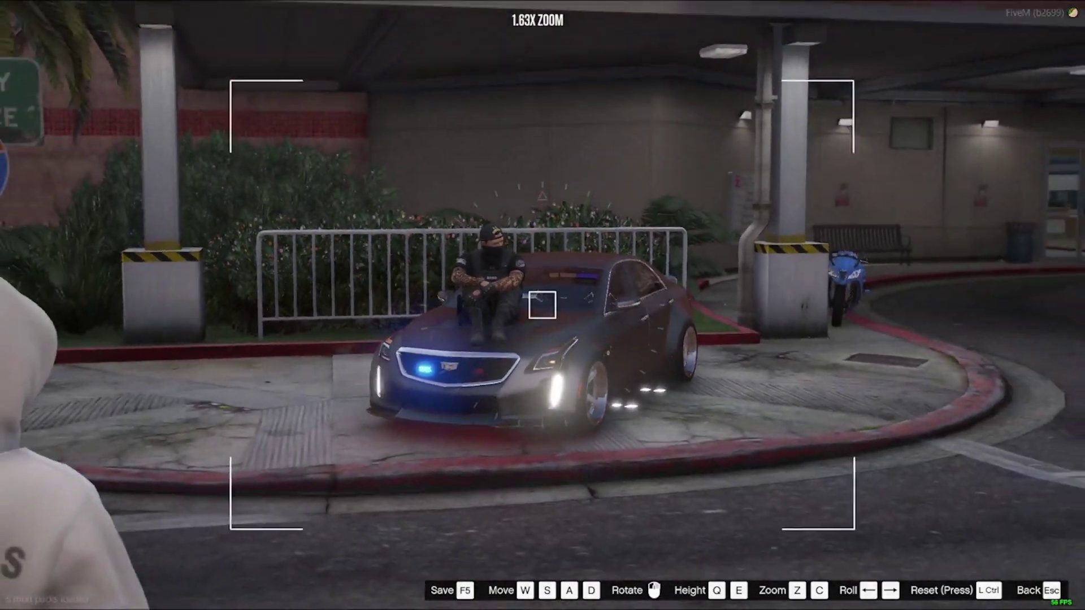
{"action": "key", "text": "c"}
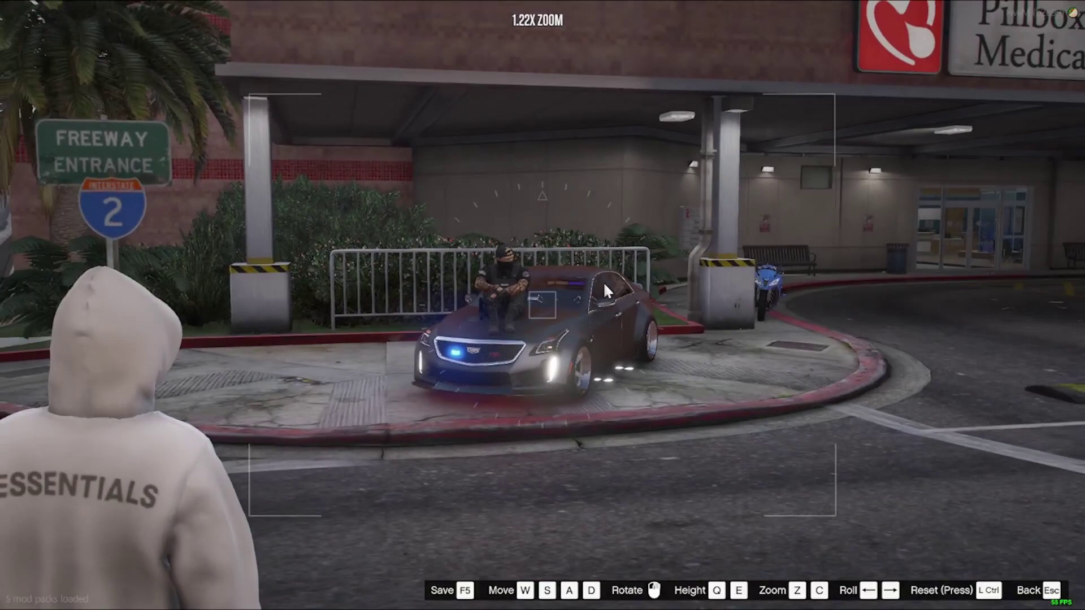
{"action": "key", "text": "Left"}
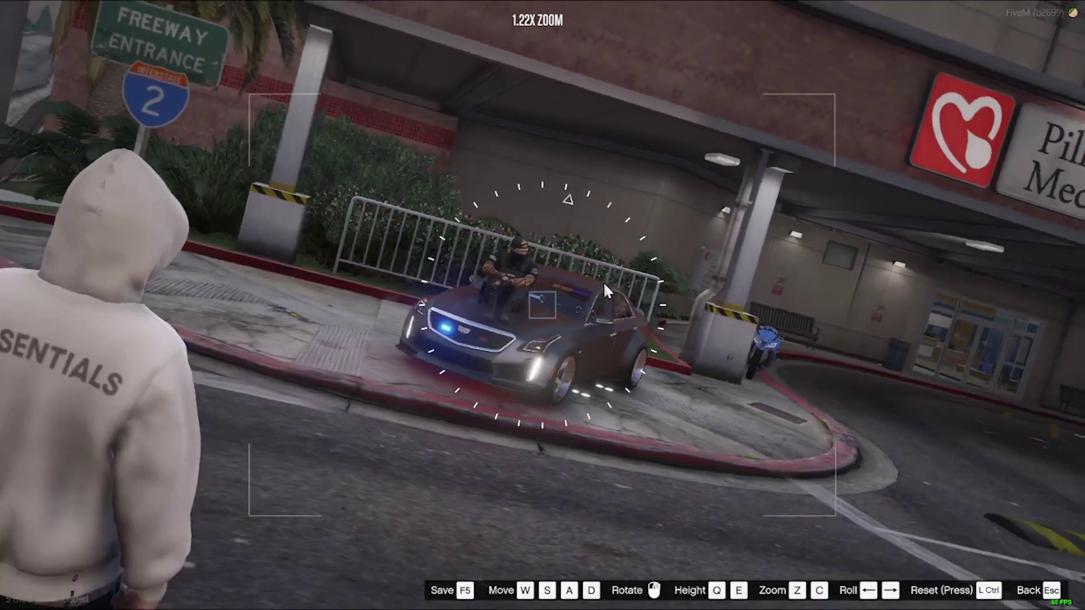
{"action": "key", "text": "Right"}
Rotate and reposition the free camera around the hooded character, keeping the car and freeway entrance sign in frame
{"action": "left_click_drag", "start_coordinate": [603, 281], "coordinate": [453, 319]}
{"action": "left_click_drag", "start_coordinate": [542, 305], "coordinate": [807, 199]}
{"action": "key", "text": "s"}
{"action": "key", "text": "a"}
{"action": "key", "text": "w"}
{"action": "key", "text": "d"}
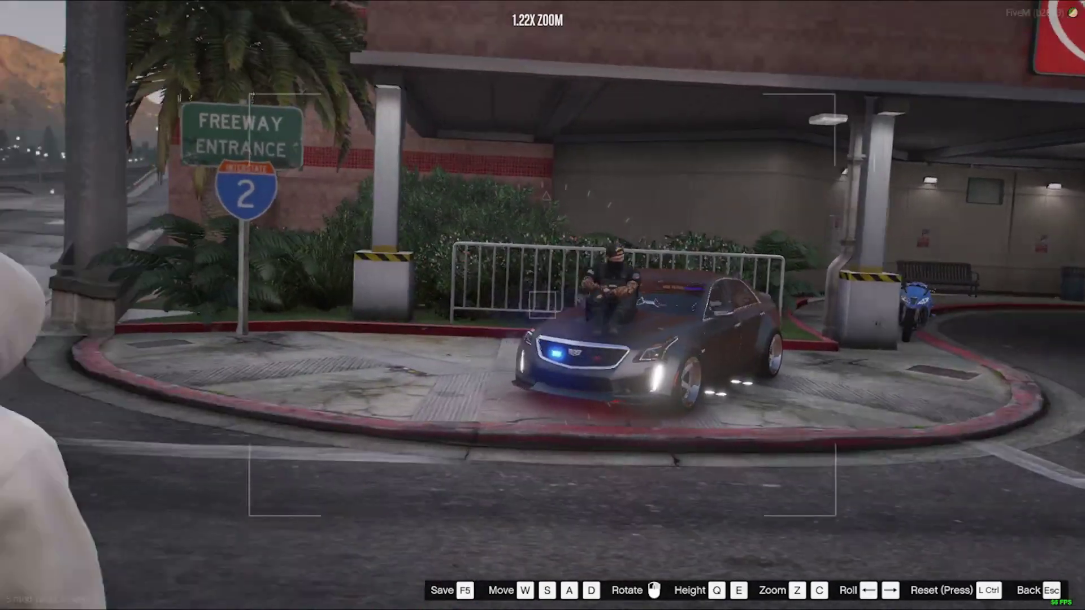
{"action": "key", "text": "s"}
{"action": "key", "text": "a"}
{"action": "key", "text": "w"}
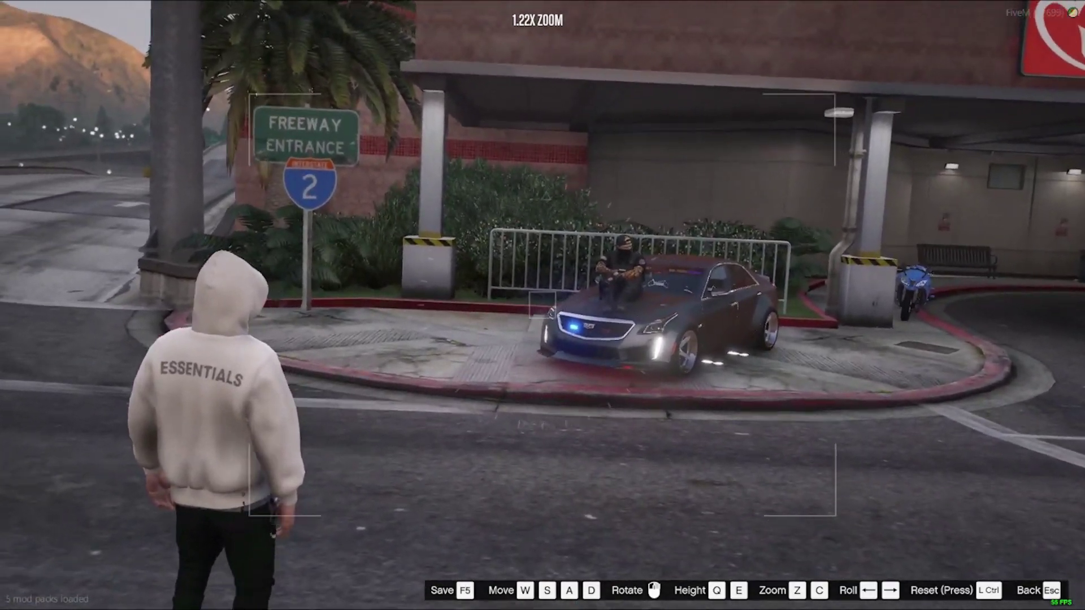
{"action": "key", "text": "s"}
{"action": "key", "text": "d"}
{"action": "key", "text": "w"}
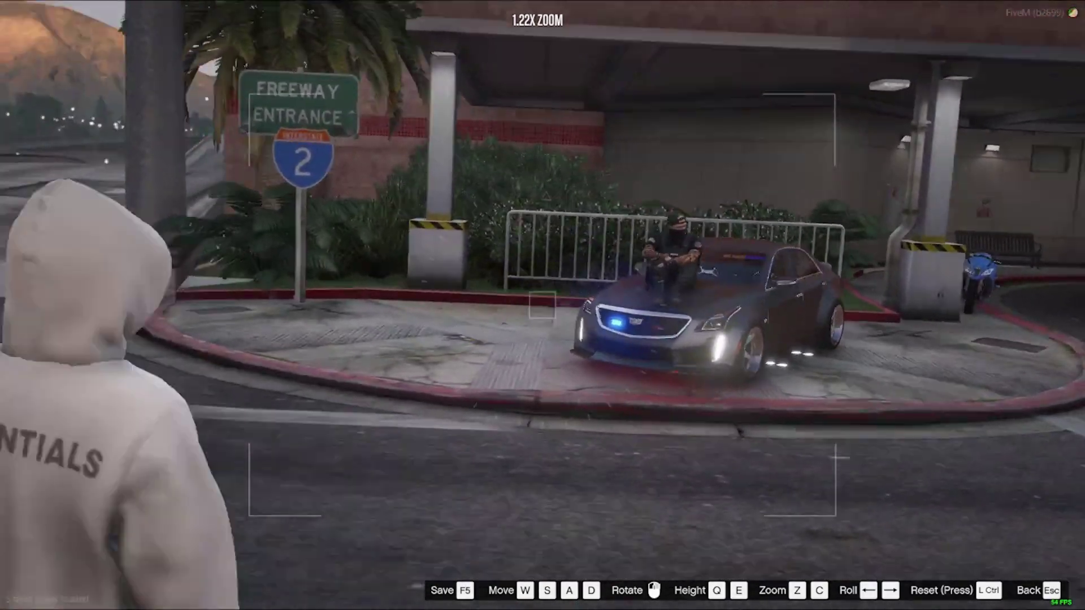
{"action": "key", "text": "s"}
Angle the camera down at the road and move it forward and back above the street
{"action": "left_click_drag", "start_coordinate": [542, 306], "coordinate": [543, 362]}
{"action": "key", "text": "w"}
{"action": "key", "text": "a"}
{"action": "key", "text": "s"}
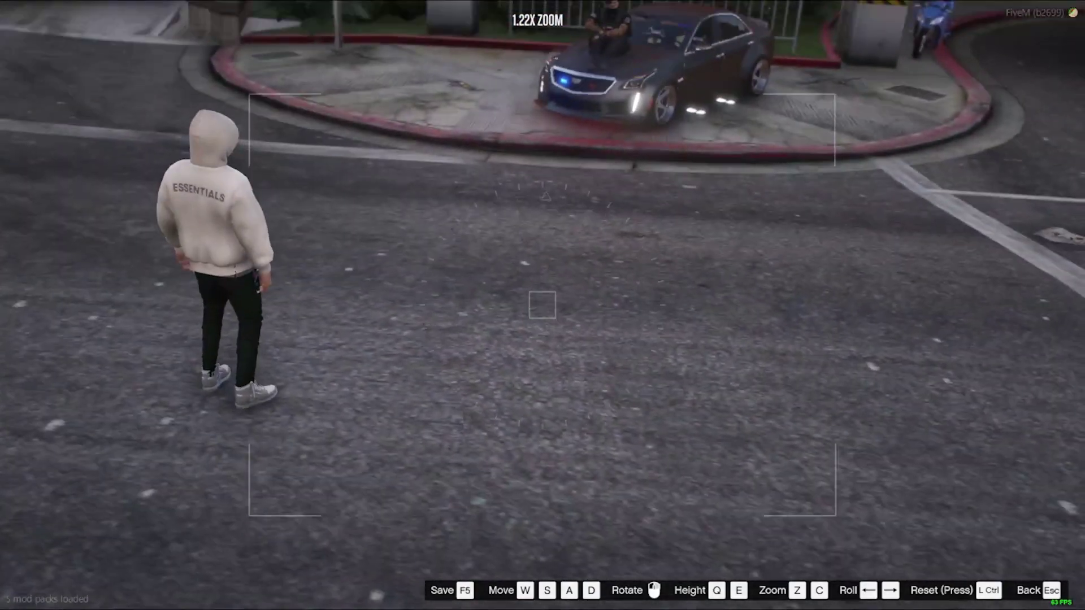
{"action": "key", "text": "w"}
{"action": "key", "text": "s"}
Bring the camera low and close to the curb, framing the car and the masked man seated on its hood
{"action": "key", "text": "s"}
{"action": "key", "text": "w"}
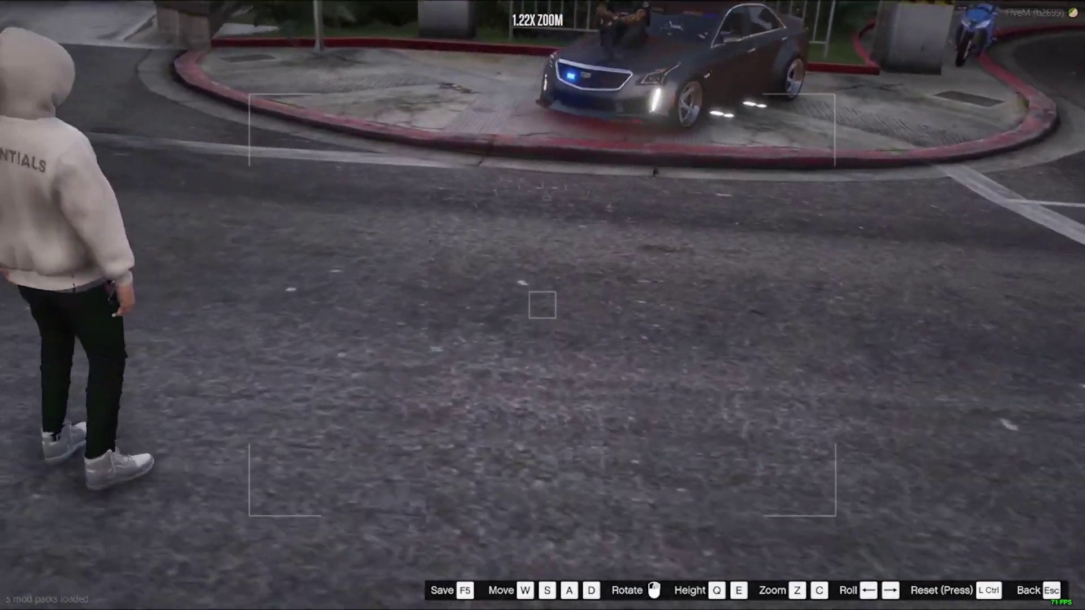
{"action": "left_click_drag", "start_coordinate": [543, 305], "coordinate": [542, 566]}
{"action": "key", "text": "s"}
{"action": "key", "text": "w"}
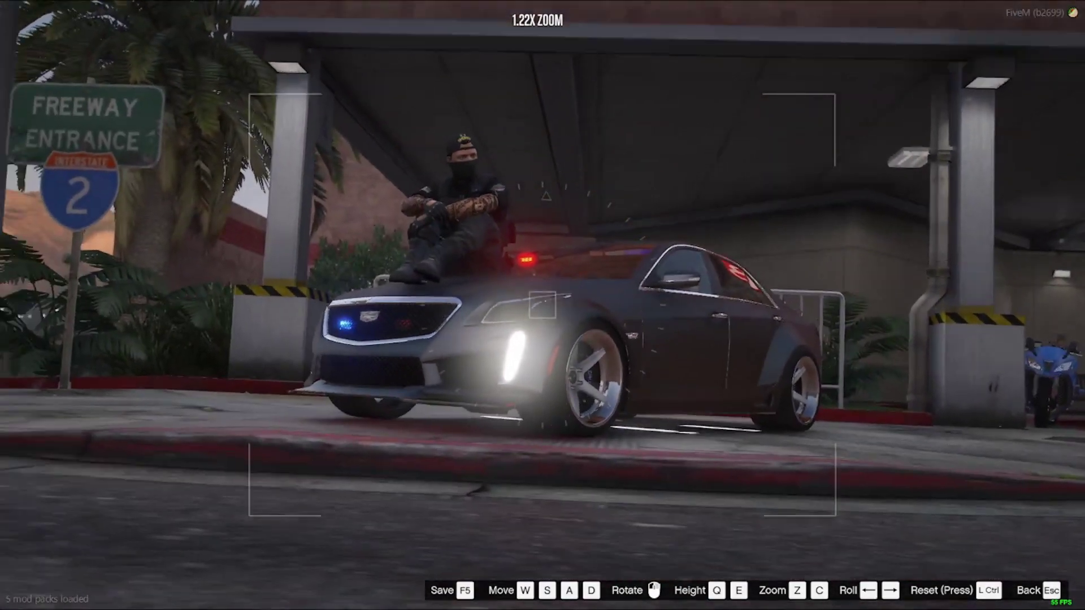
Slide and turn the low camera sideways along the curb to frame the car beside the freeway entrance sign
{"action": "key", "text": "d"}
{"action": "key", "text": "a"}
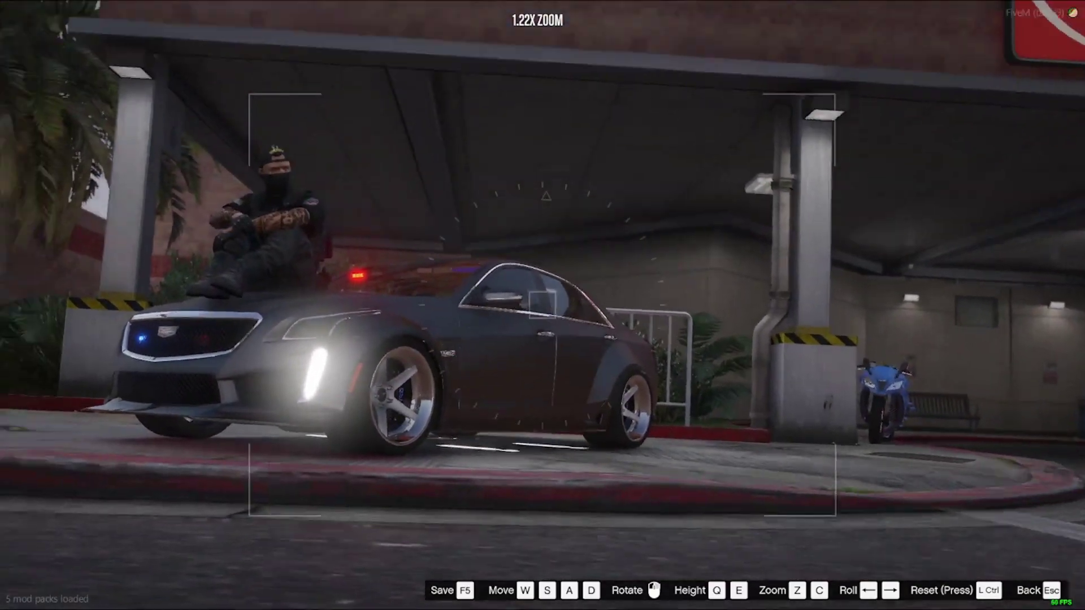
{"action": "key", "text": "a"}
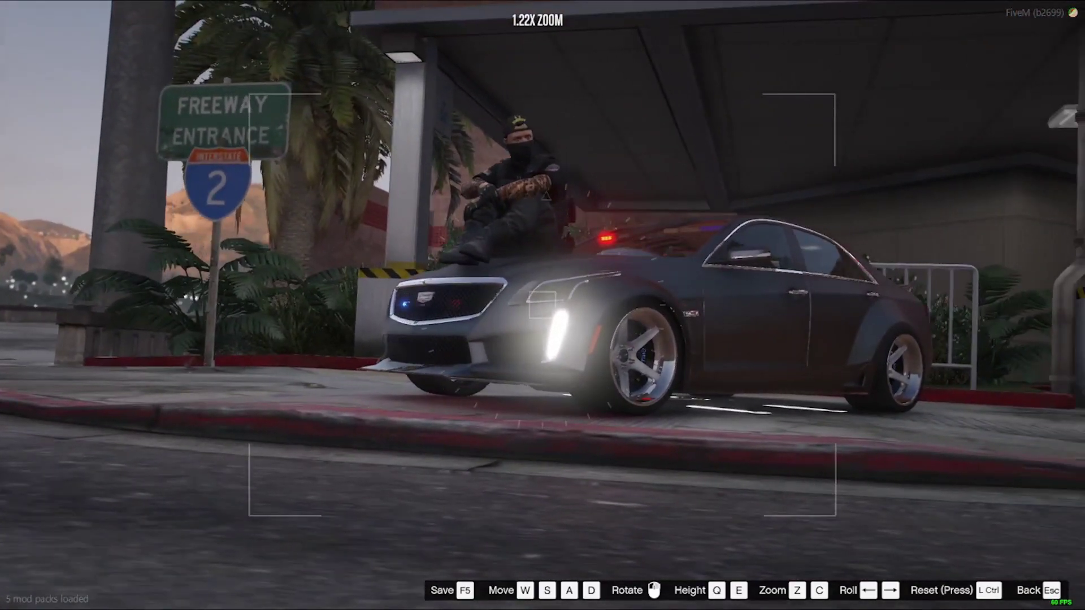
{"action": "key", "text": "a"}
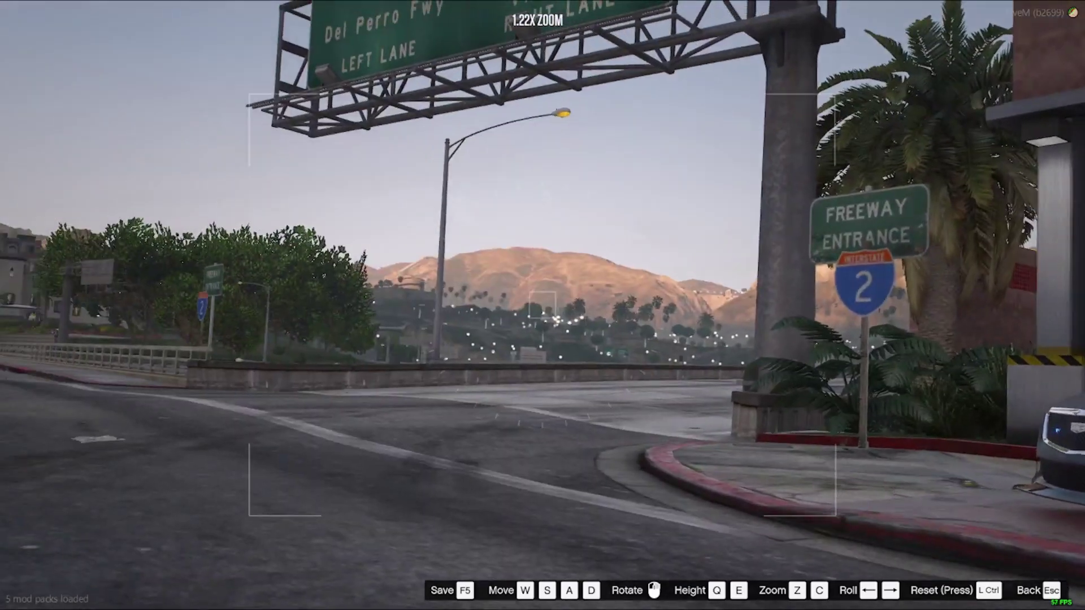
{"action": "key", "text": "d"}
{"action": "key", "text": "a"}
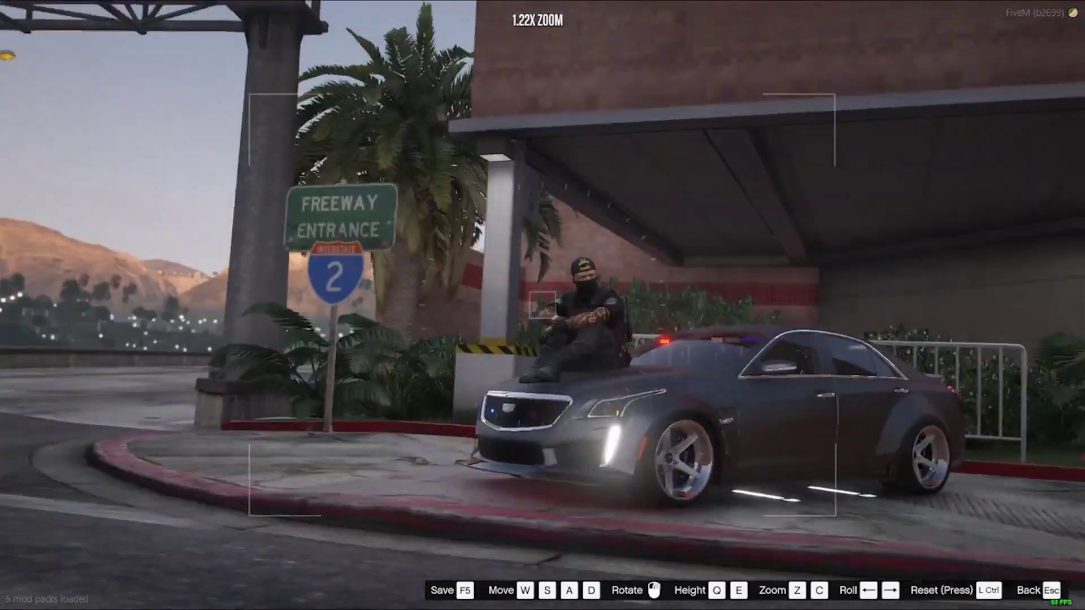
Roll the camera into a tilted angle on the car and adjust its height
{"action": "key", "text": "Left"}
{"action": "key", "text": "Right"}
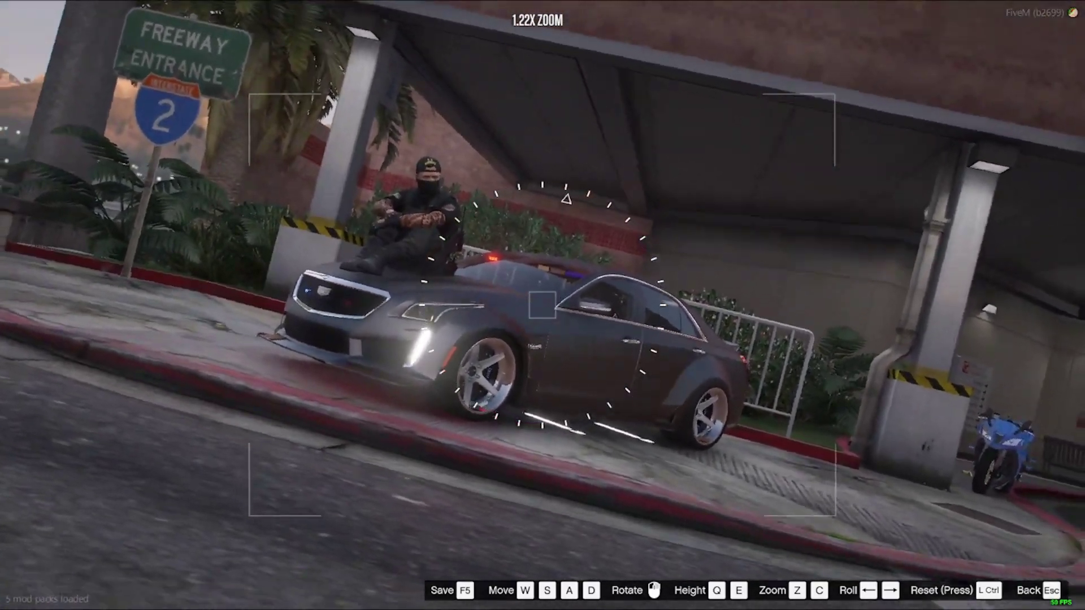
{"action": "key", "text": "Left"}
{"action": "key", "text": "Right"}
{"action": "key", "text": "Left"}
{"action": "key", "text": "Right"}
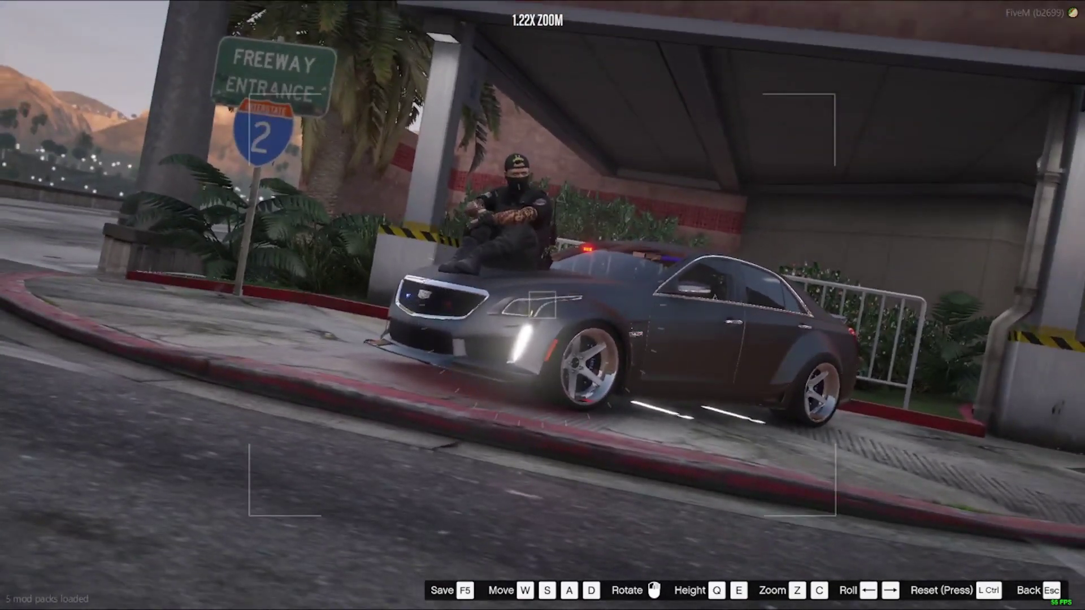
{"action": "key", "text": "q"}
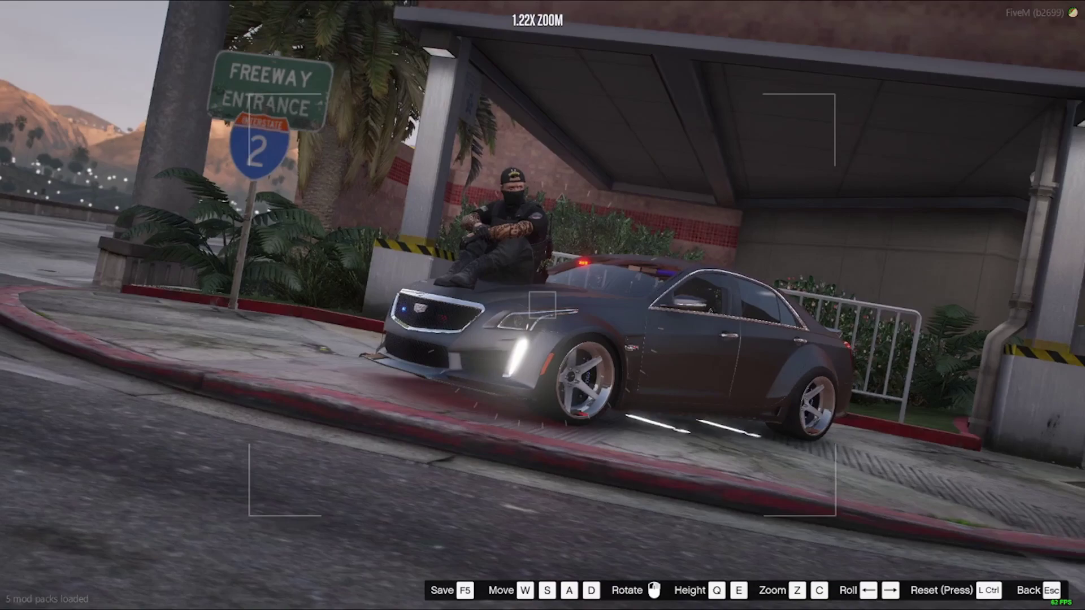
Hide the camera overlay, tighten the shot of the car and seated man to 1.60x zoom, and show the overlay again
{"action": "key", "text": "F5"}
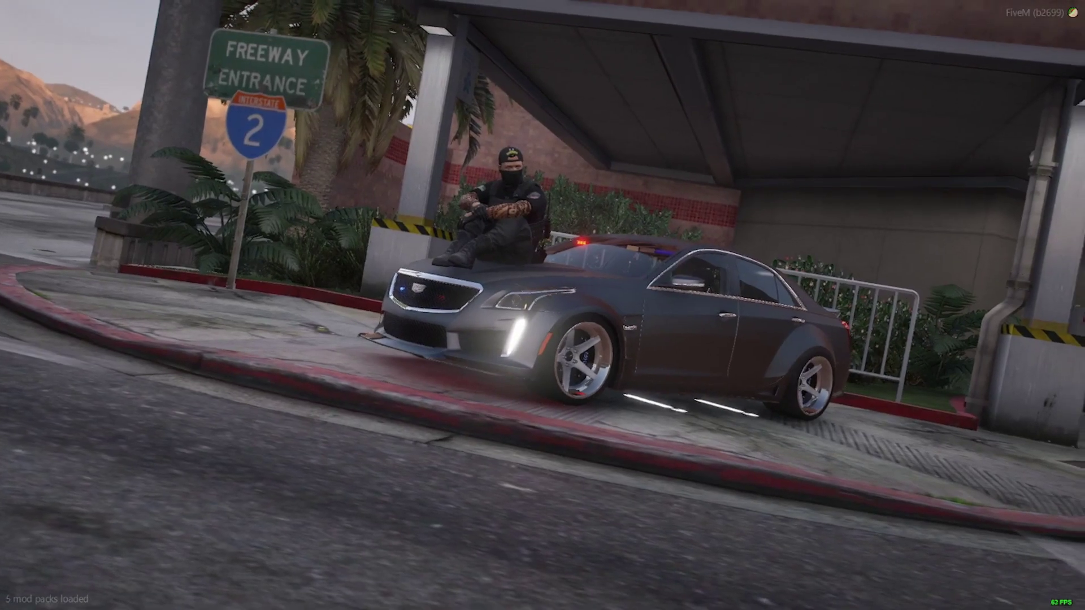
{"action": "key", "text": "q"}
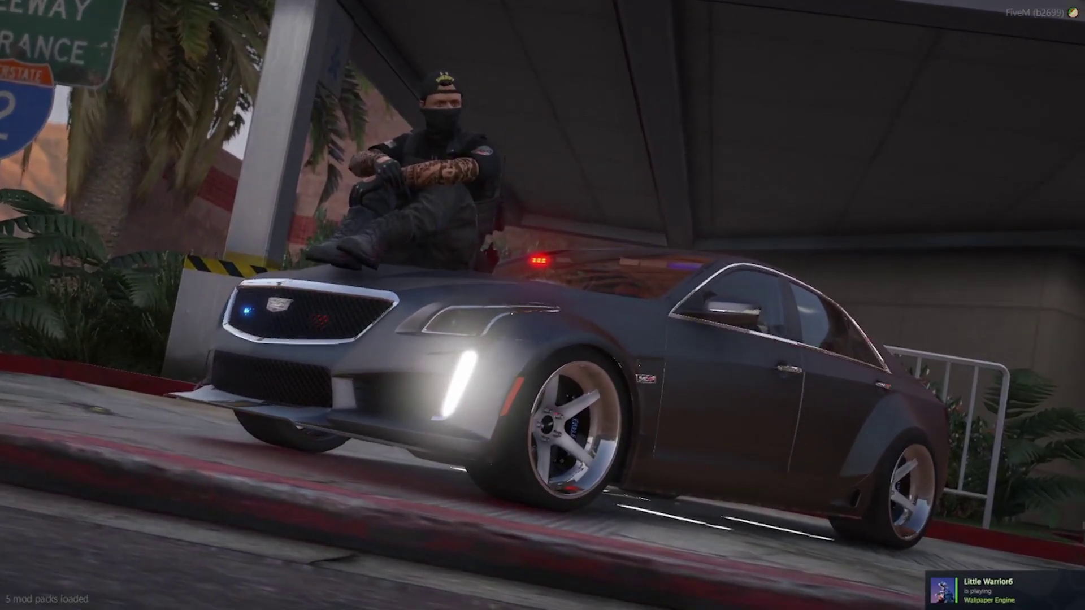
{"action": "key", "text": "h"}
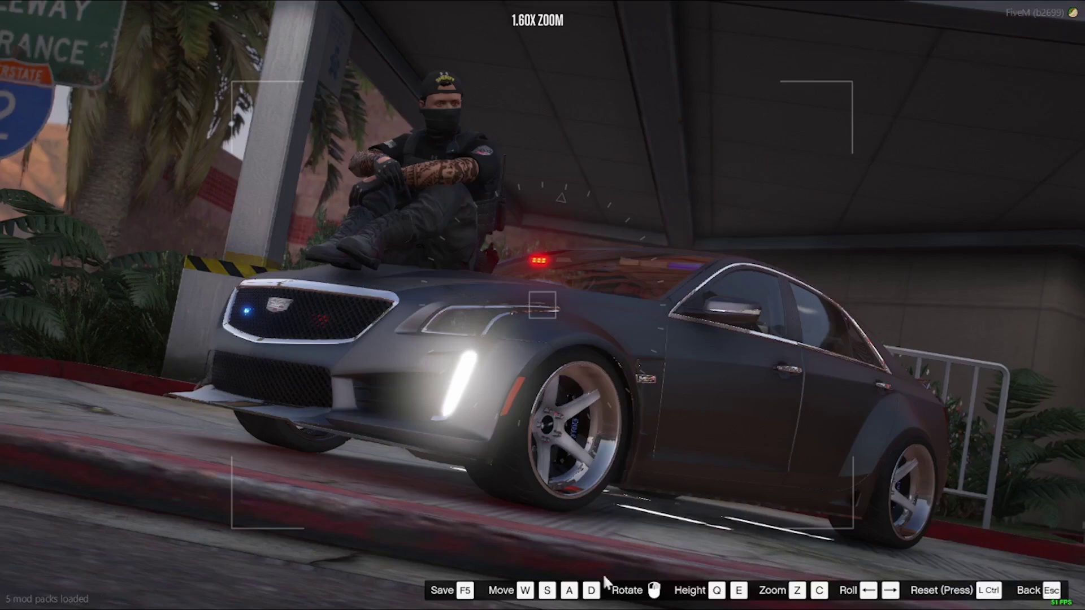
Reframe the car closer at 1.88x zoom with the overlay hidden, and bring the overlay back
{"action": "key", "text": "F5"}
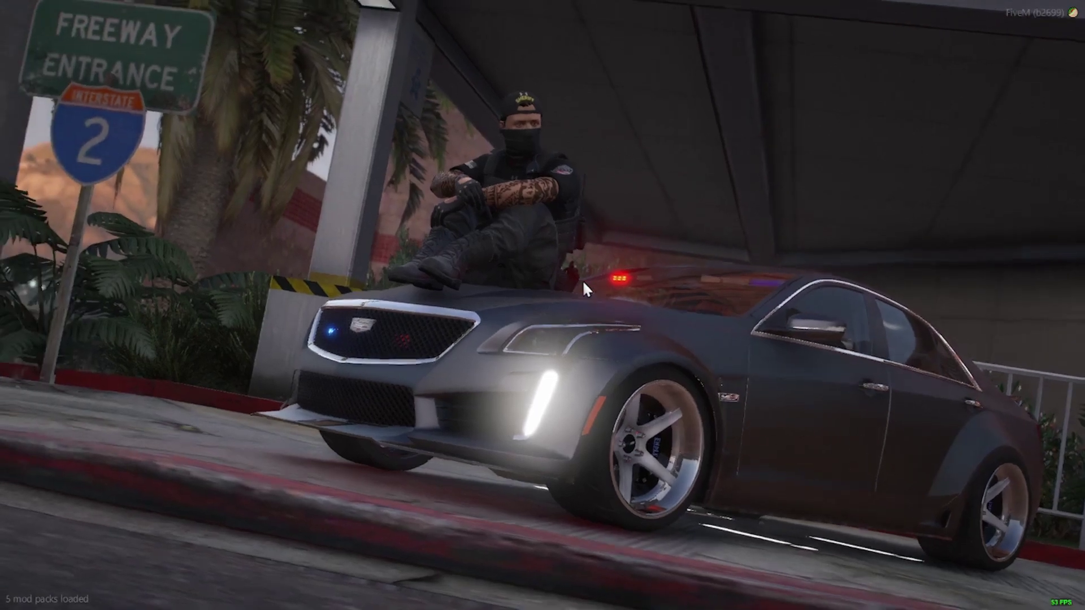
{"action": "left_click_drag", "start_coordinate": [582, 280], "coordinate": [599, 291]}
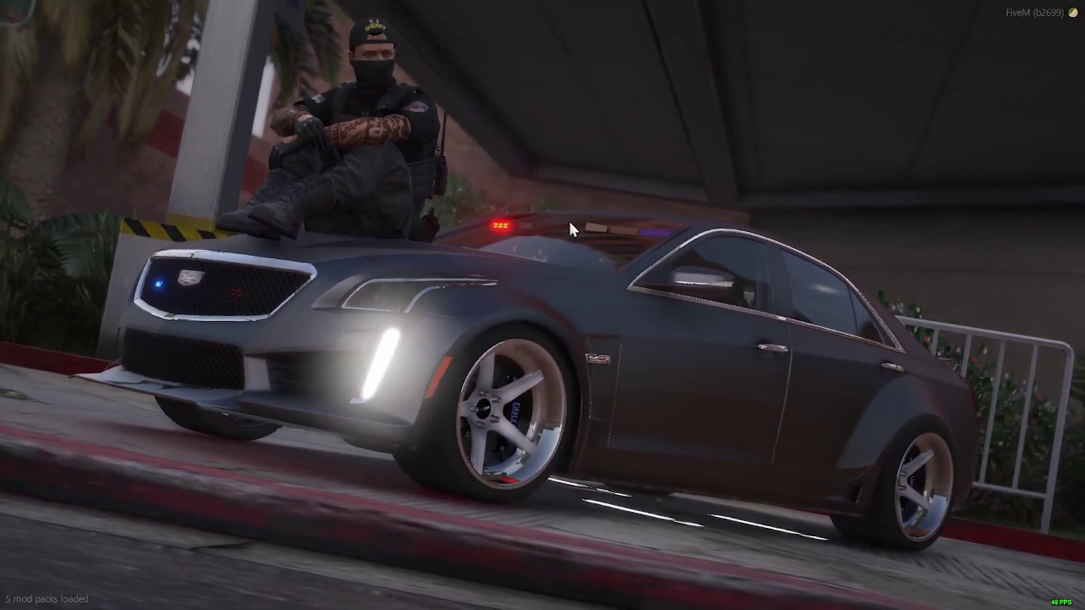
{"action": "key", "text": "h"}
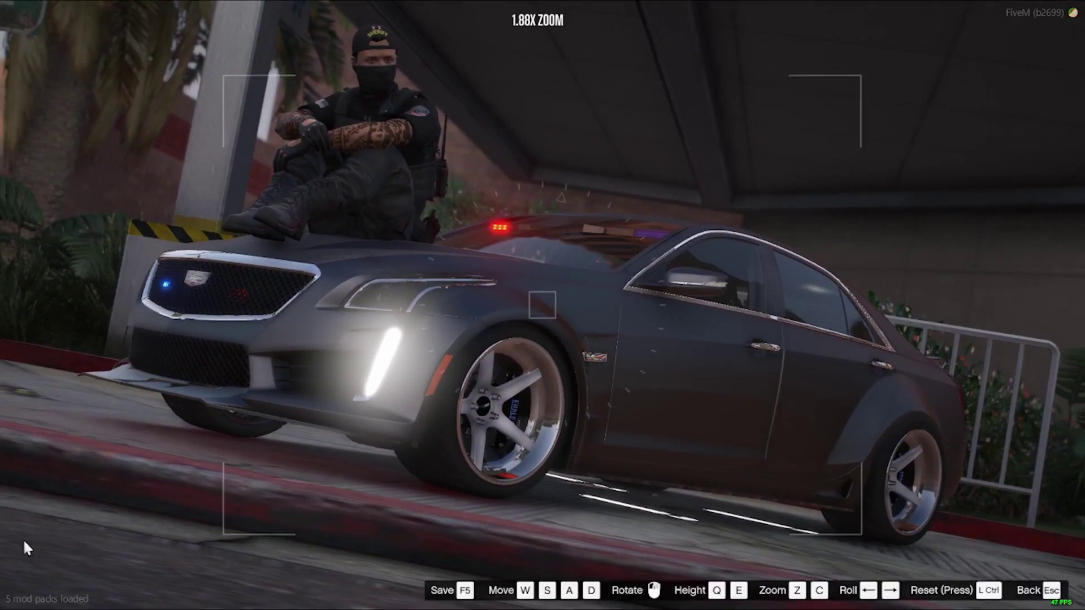
Capture a Steam screenshot of the framed car with the camera overlay hidden, and close FiveM with the console command quit
{"action": "key", "text": "Escape"}
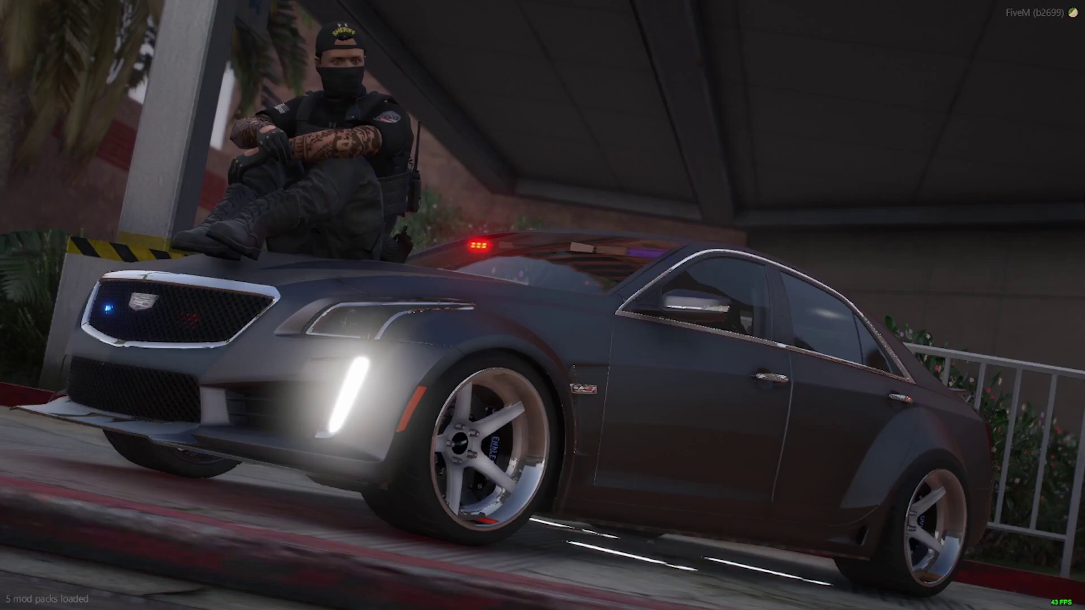
{"action": "key", "text": "F12"}
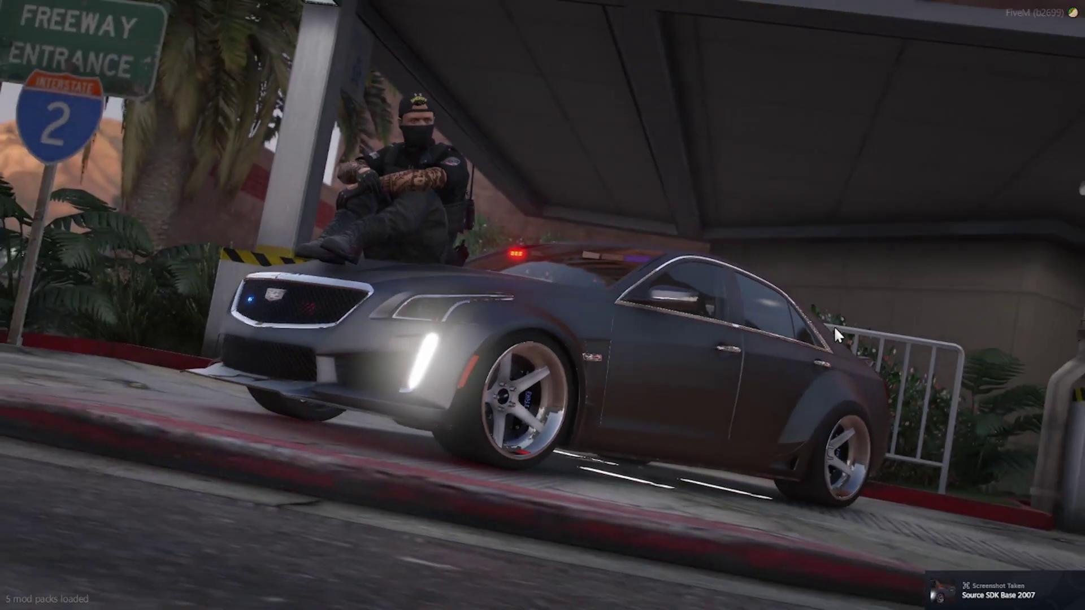
{"action": "key", "text": "F8"}
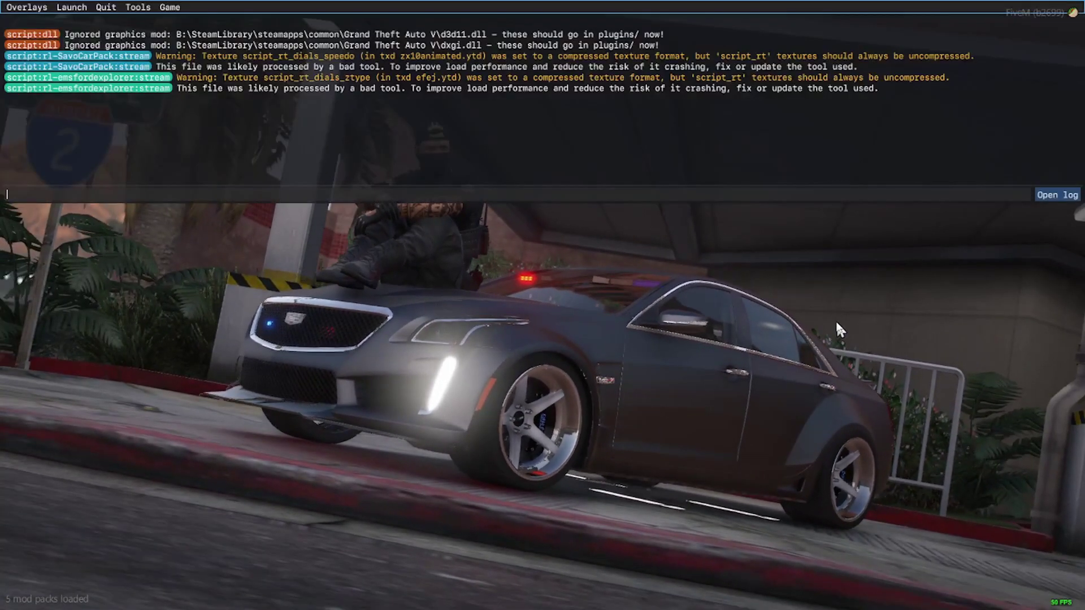
{"action": "type", "text": "quit"}
{"action": "key", "text": "Return"}
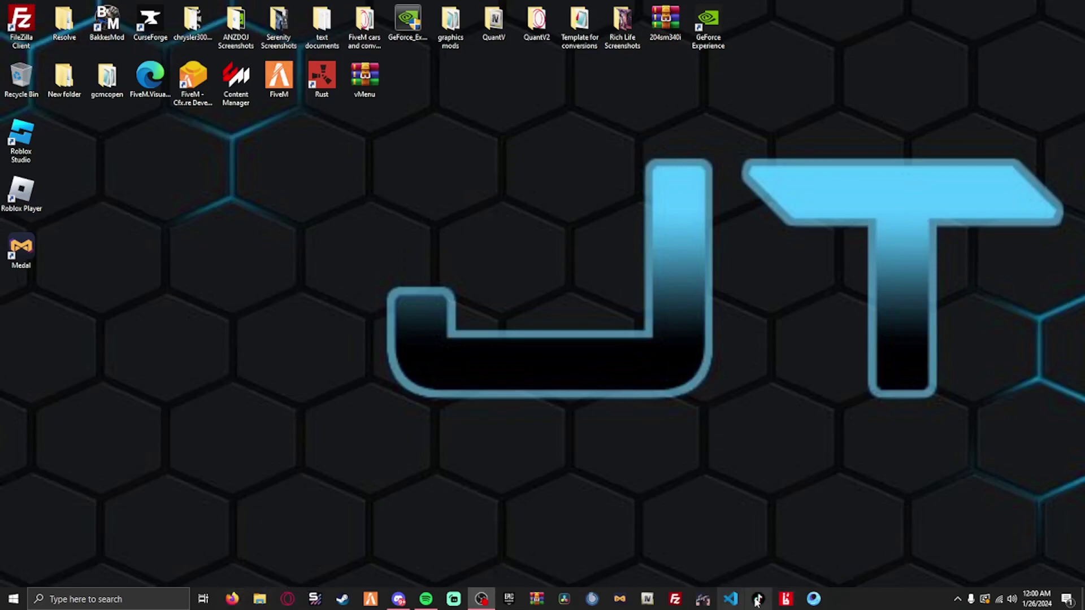
Switch to Steam, search the library for "source s" and open the Source SDK Base 2007 page
{"action": "left_click", "coordinate": [342, 599]}
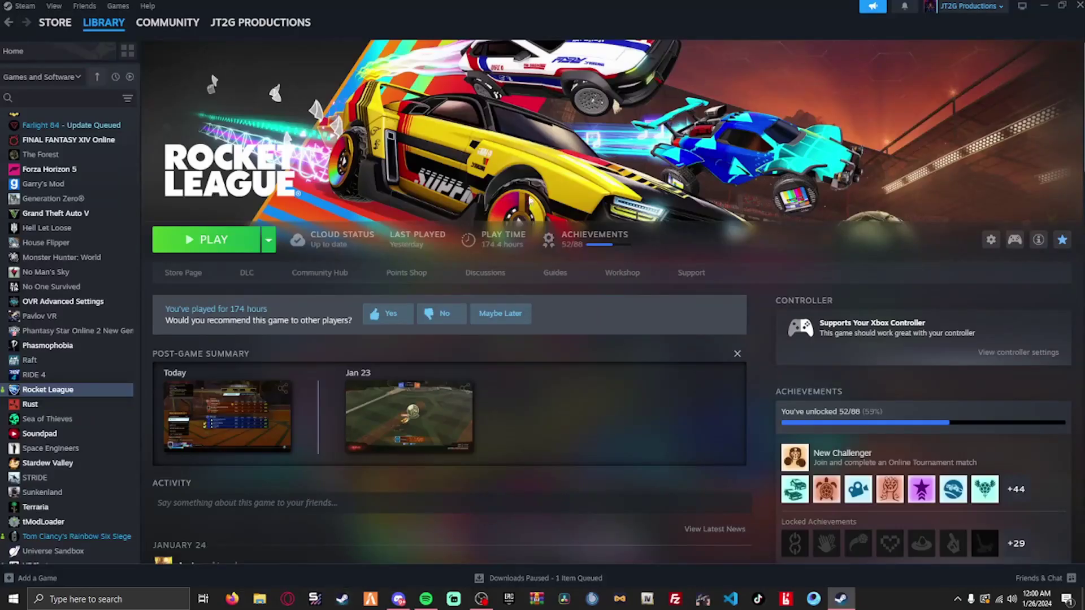
{"action": "scroll", "coordinate": [56, 170], "scroll_direction": "up", "scroll_amount": 5}
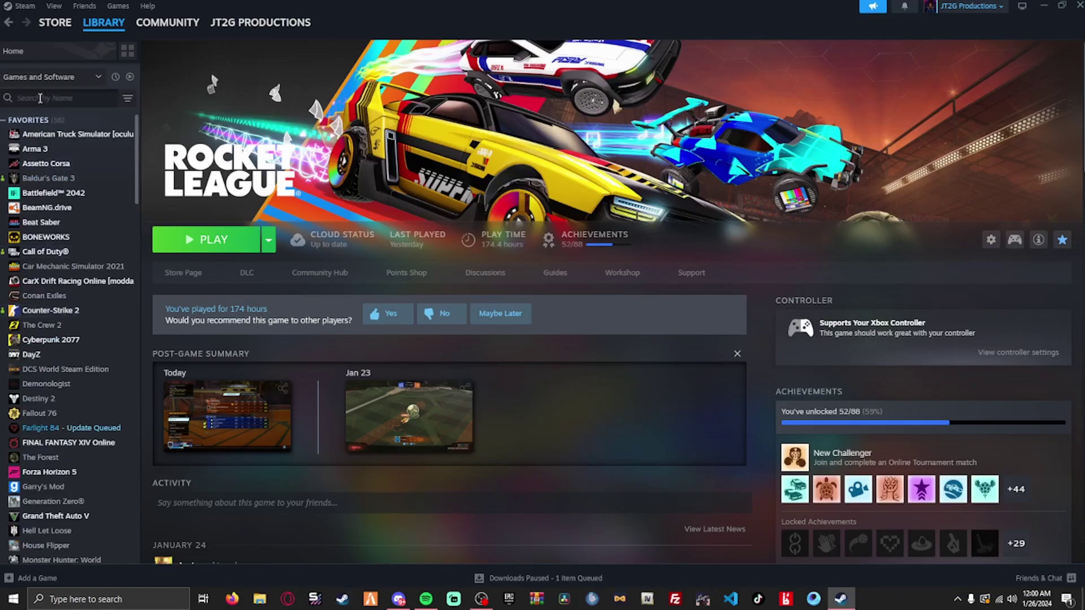
{"action": "left_click", "coordinate": [71, 100]}
{"action": "type", "text": "souce sd"}
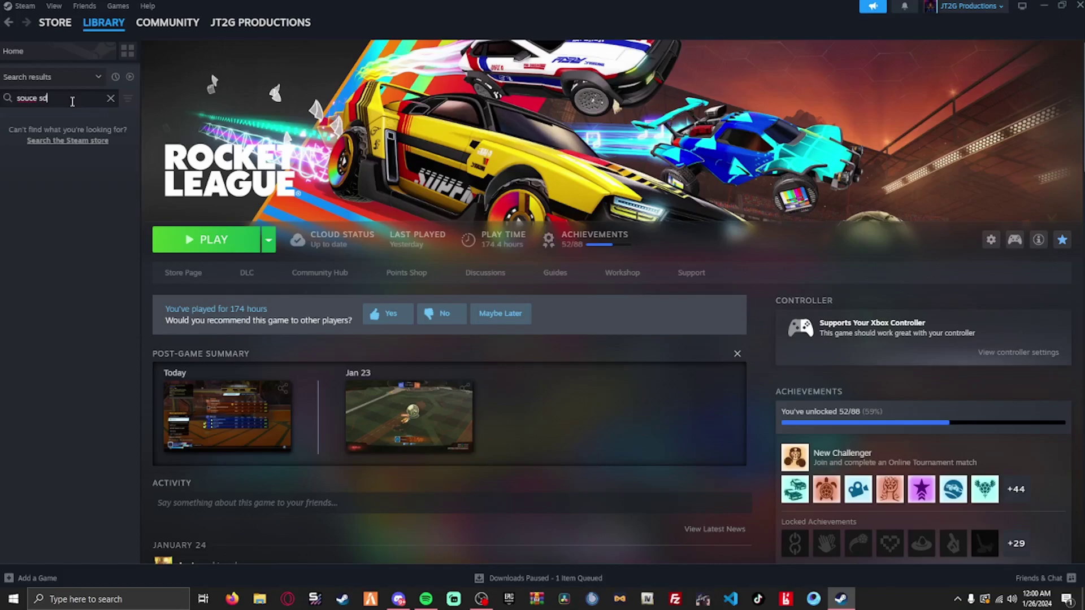
{"action": "type", "text": "k"}
{"action": "key", "text": "BackSpace"}
{"action": "key", "text": "BackSpace"}
{"action": "key", "text": "BackSpace"}
{"action": "key", "text": "BackSpace"}
{"action": "key", "text": "BackSpace"}
{"action": "key", "text": "BackSpace"}
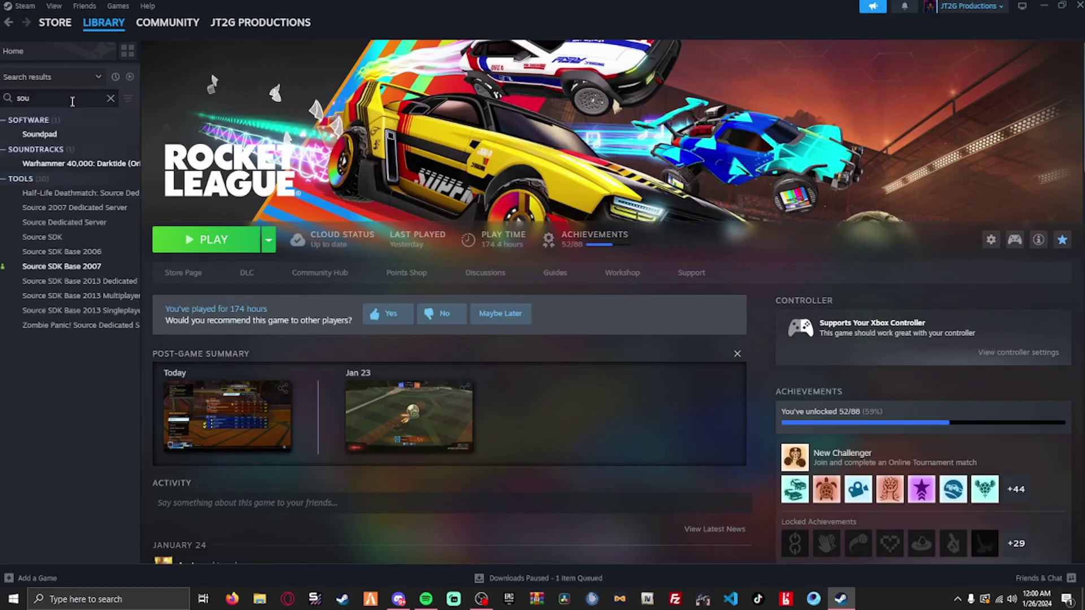
{"action": "type", "text": "rce s"}
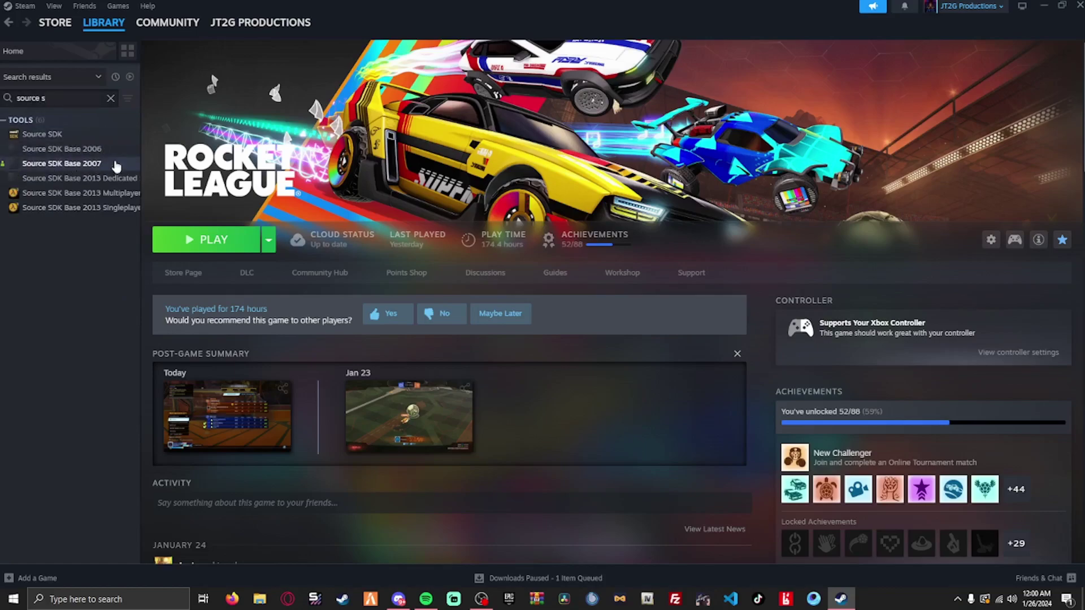
{"action": "left_click", "coordinate": [80, 169]}
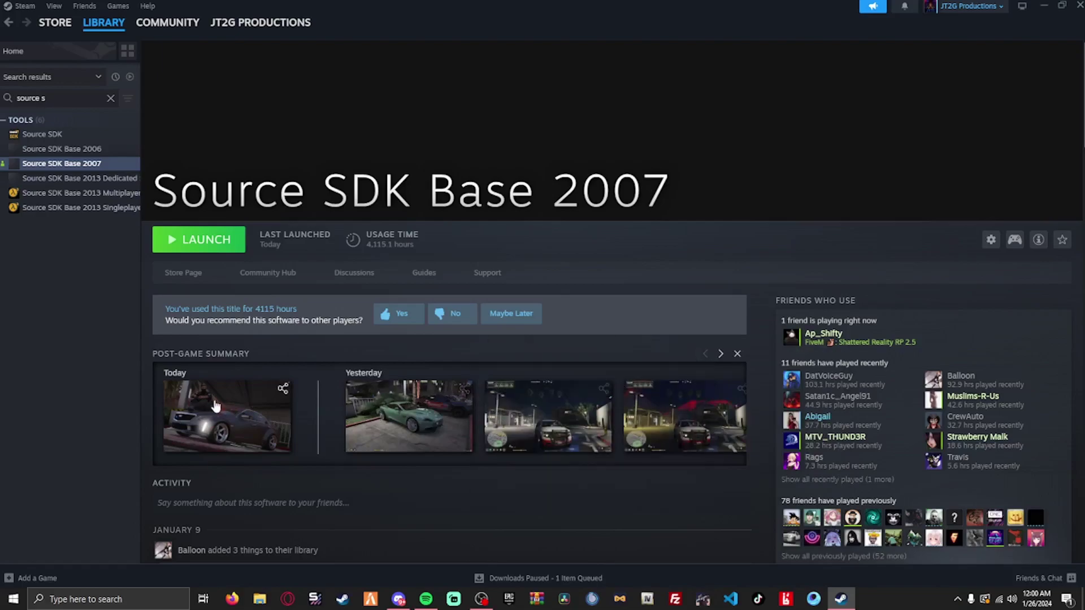
Open today's car screenshot in the Screenshot Manager and show the screenshots folder on disk
{"action": "mouse_move", "coordinate": [228, 411]}
{"action": "left_click", "coordinate": [243, 418]}
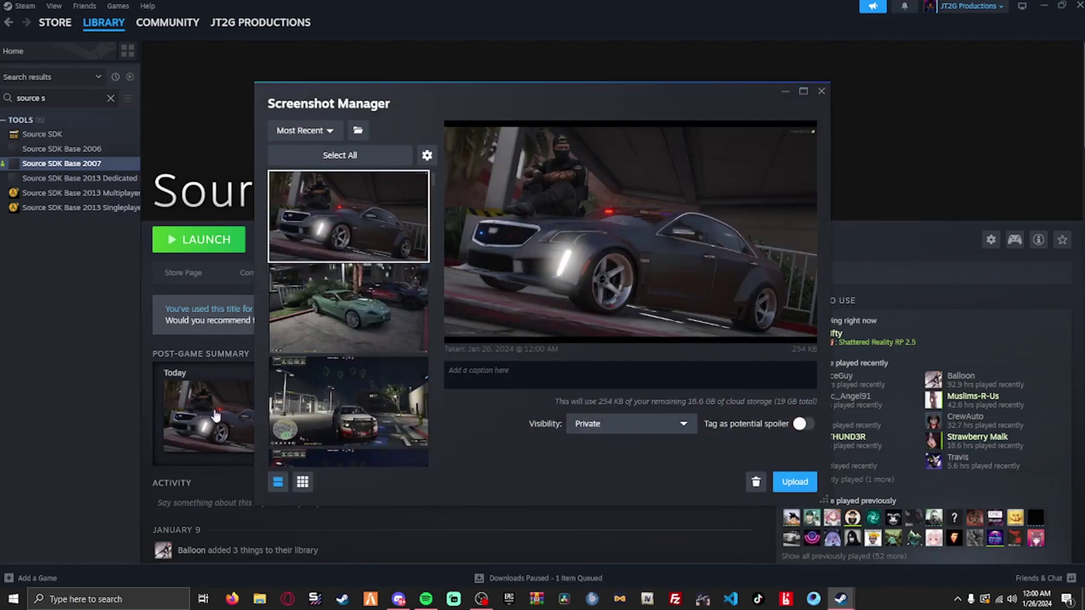
{"action": "left_click", "coordinate": [358, 134]}
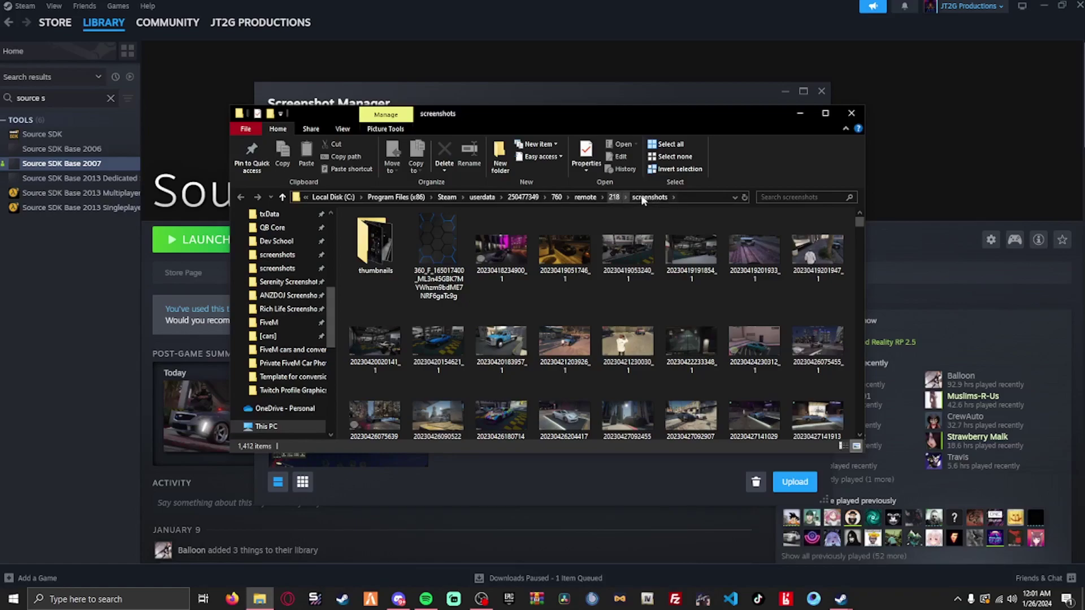
Go up to the 218 folder, bring up the actions for its screenshots folder, and return to the screenshots folder
{"action": "left_click", "coordinate": [613, 197]}
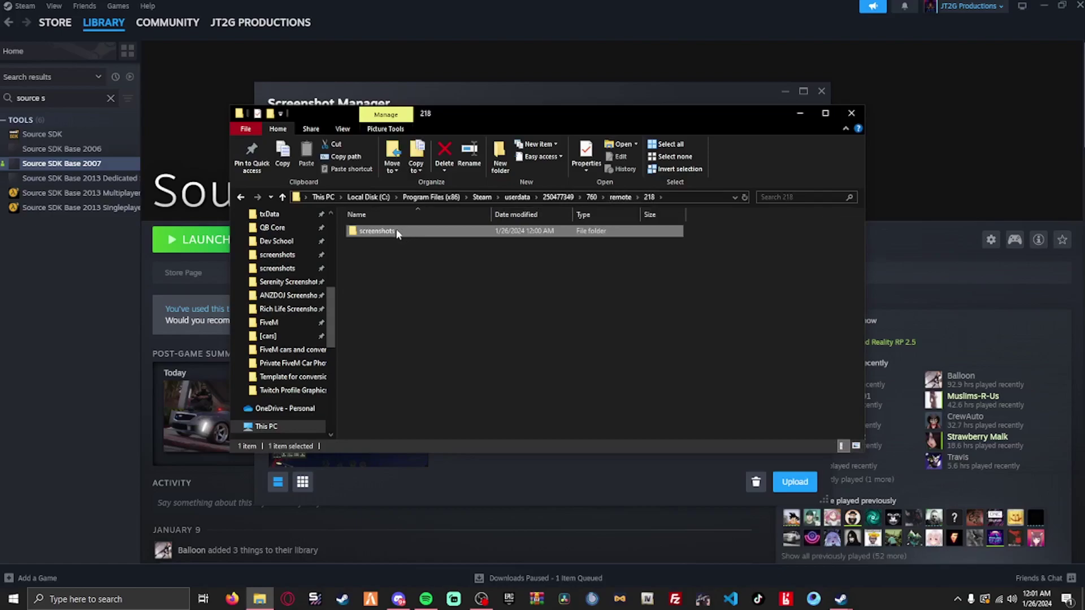
{"action": "right_click", "coordinate": [396, 231]}
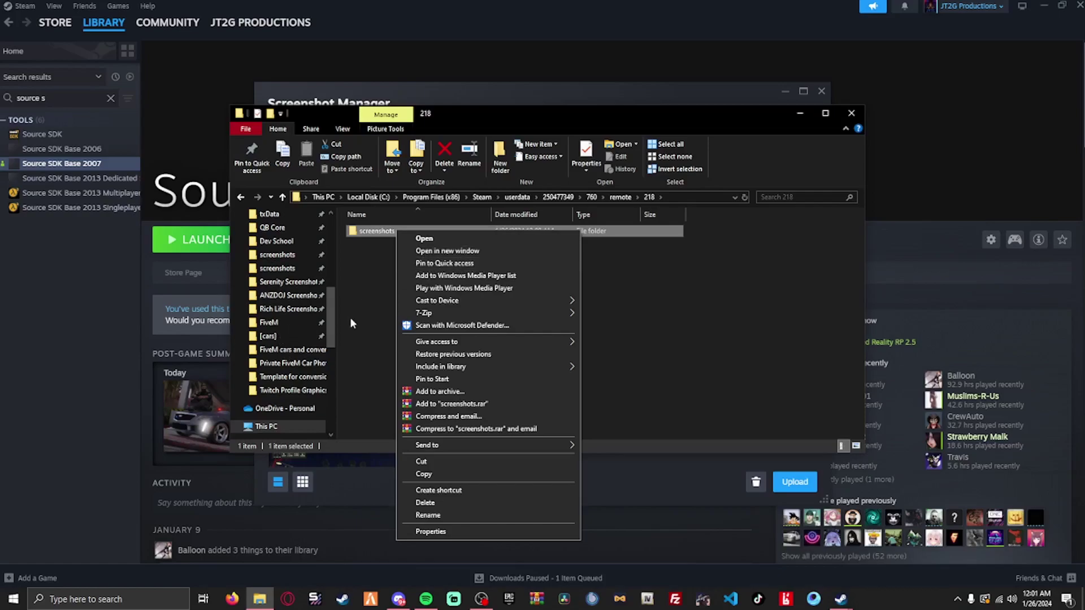
{"action": "left_click", "coordinate": [385, 306]}
{"action": "scroll", "coordinate": [310, 334], "scroll_direction": "up", "scroll_amount": 10}
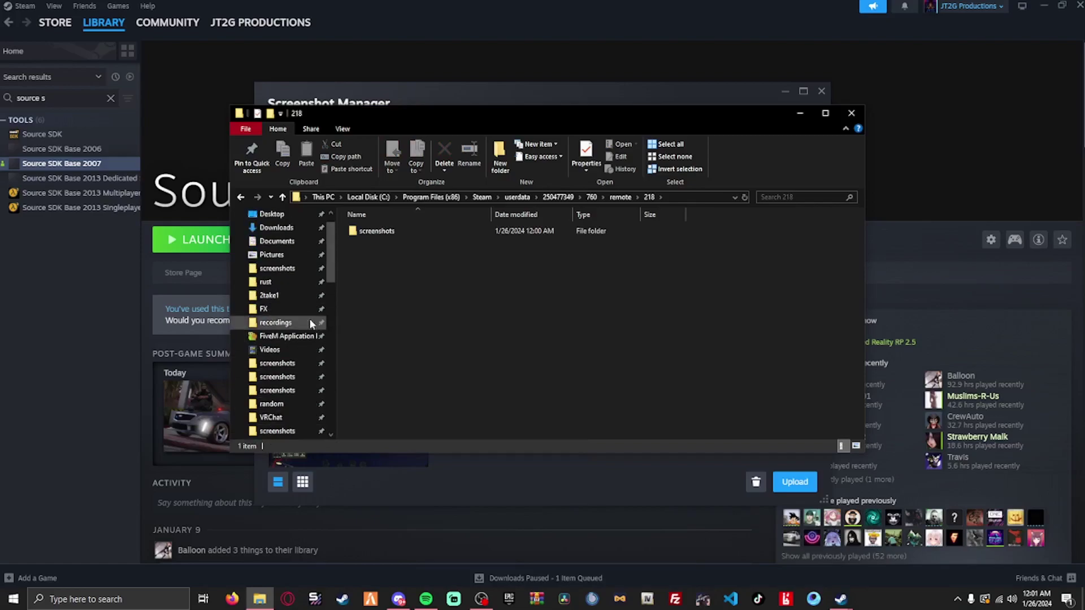
{"action": "left_click", "coordinate": [278, 269]}
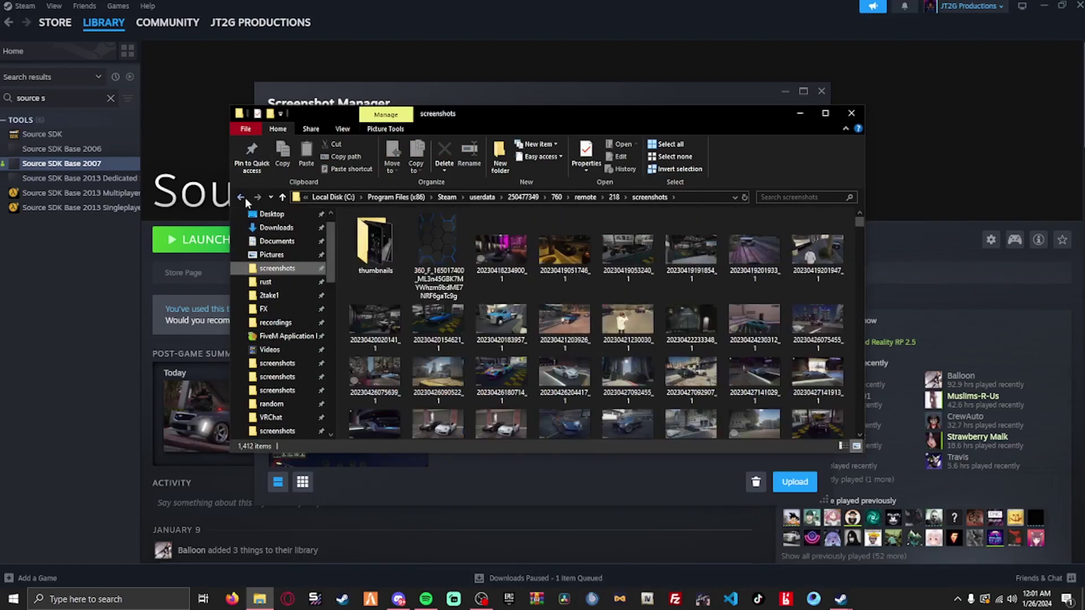
{"action": "left_click", "coordinate": [242, 197]}
{"action": "left_click", "coordinate": [242, 197]}
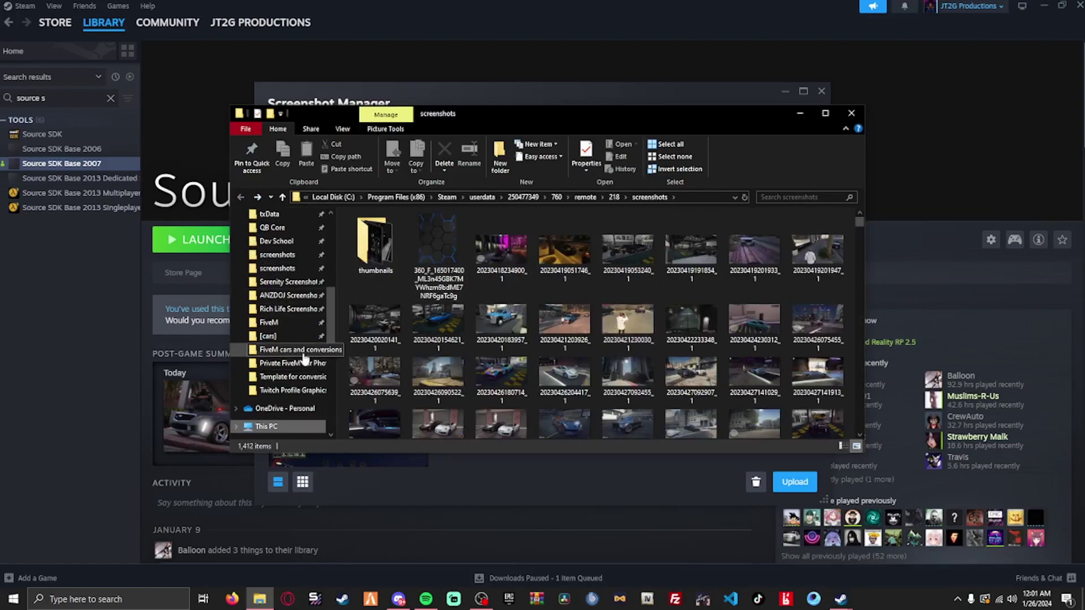
{"action": "scroll", "coordinate": [304, 359], "scroll_direction": "up", "scroll_amount": 7}
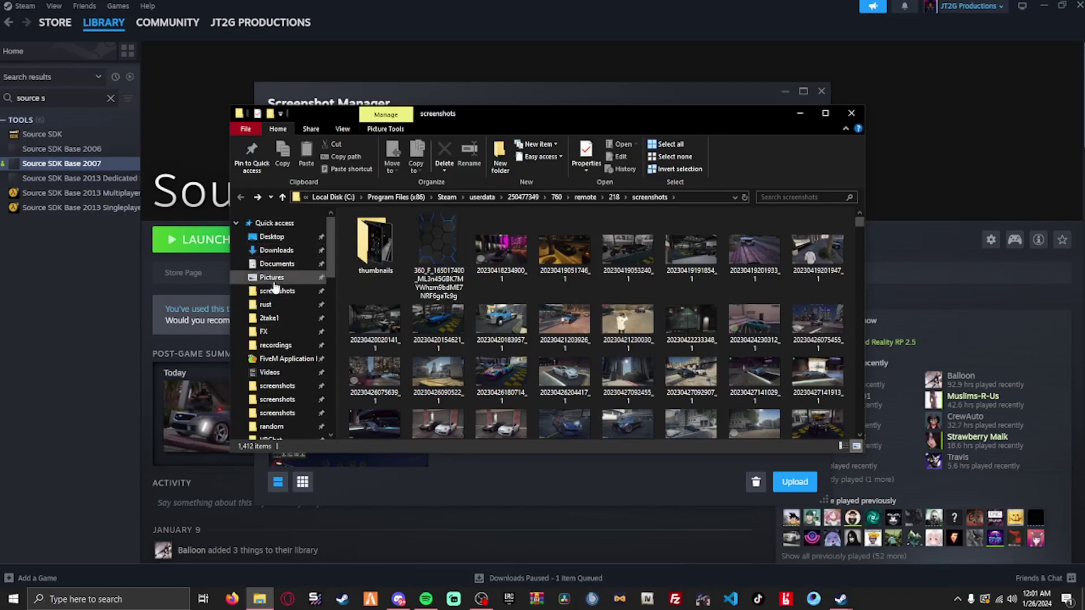
{"action": "left_click", "coordinate": [275, 289]}
{"action": "scroll", "coordinate": [653, 326], "scroll_direction": "down", "scroll_amount": 10}
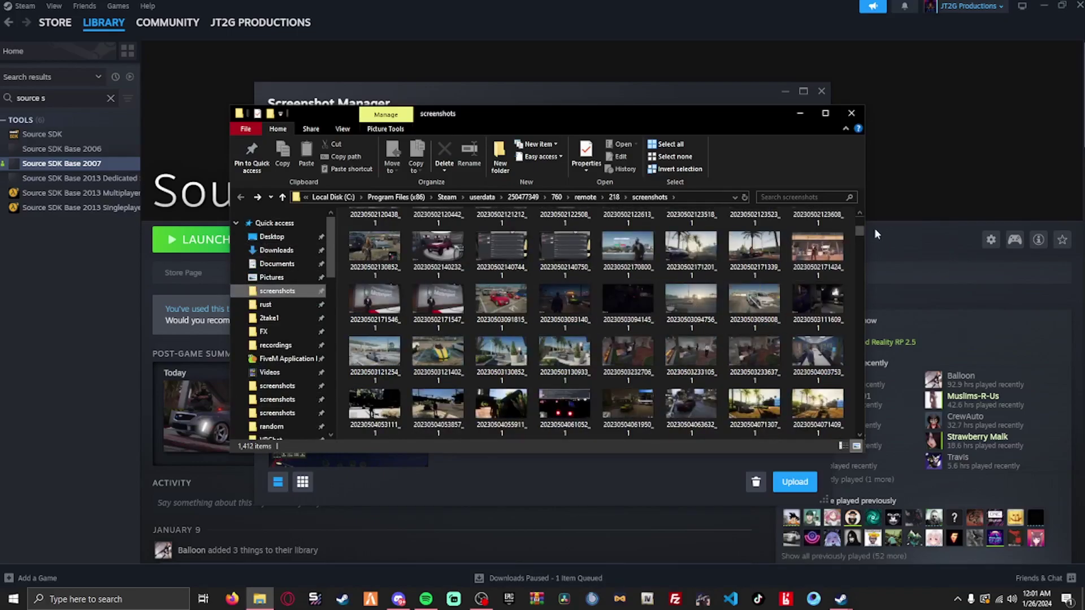
{"action": "left_click_drag", "start_coordinate": [860, 229], "coordinate": [867, 426]}
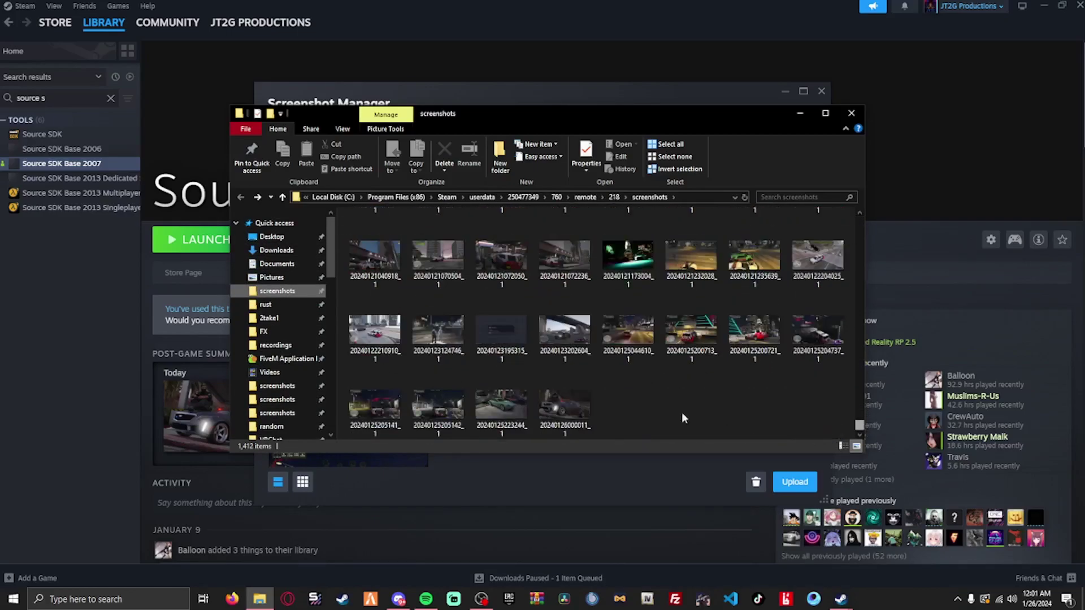
{"action": "double_click", "coordinate": [579, 406]}
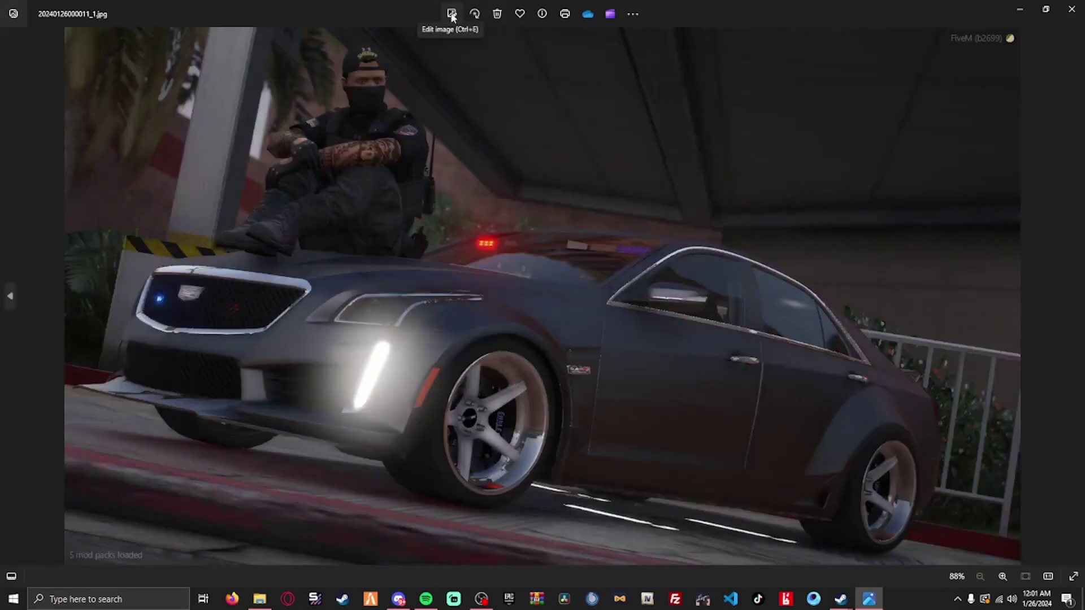
Edit the image and crop narrow strips off its upper and lower edges to remove the FiveM label and mod packs text
{"action": "left_click", "coordinate": [452, 14]}
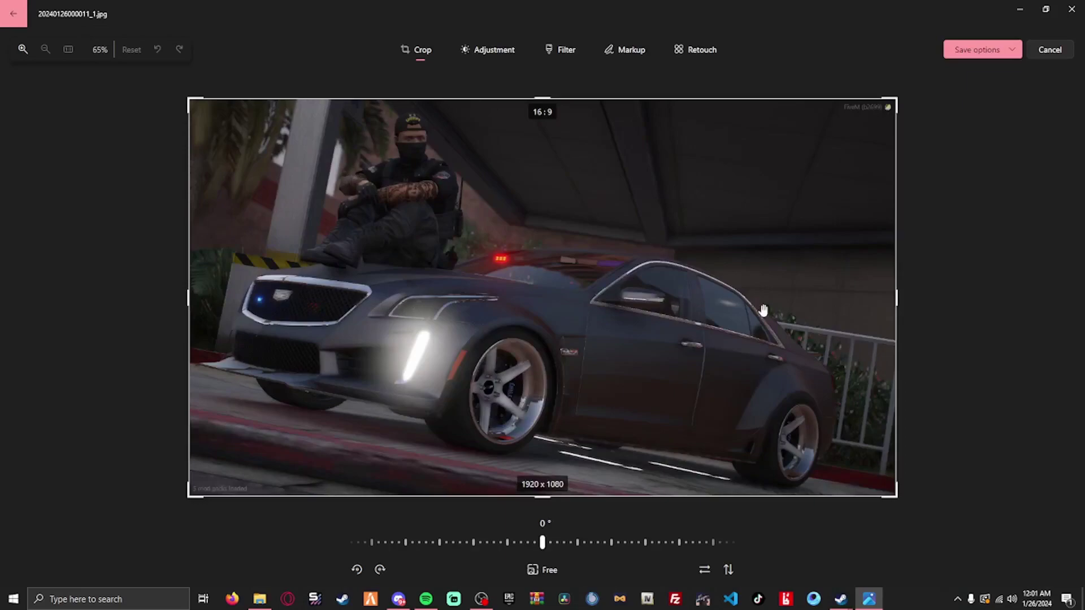
{"action": "left_click_drag", "start_coordinate": [898, 343], "coordinate": [919, 331]}
{"action": "left_click_drag", "start_coordinate": [189, 350], "coordinate": [133, 325]}
{"action": "left_click_drag", "start_coordinate": [795, 100], "coordinate": [791, 108]}
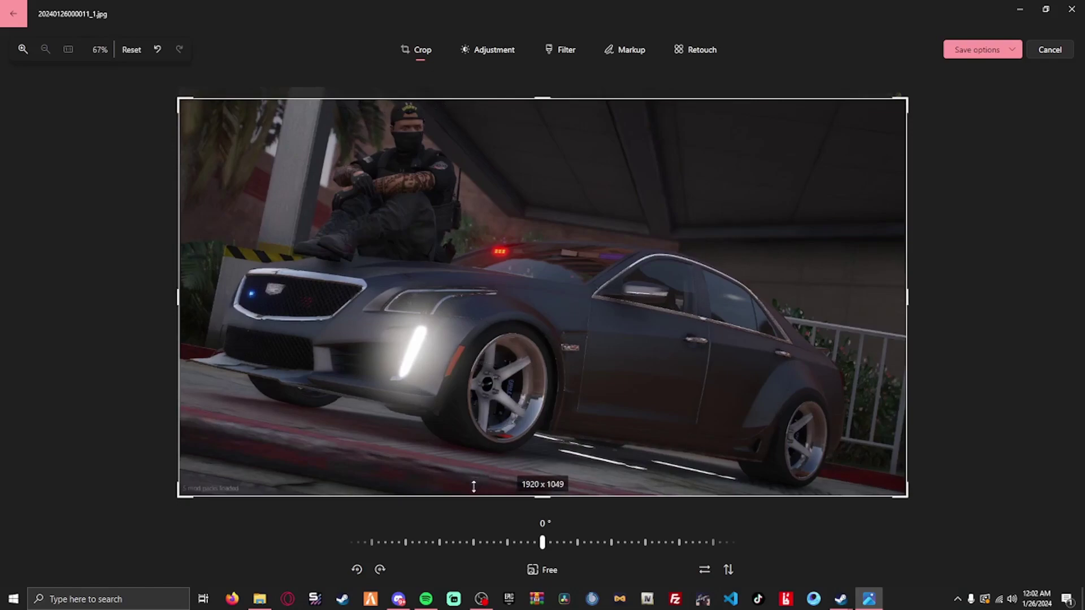
{"action": "left_click_drag", "start_coordinate": [469, 496], "coordinate": [473, 480]}
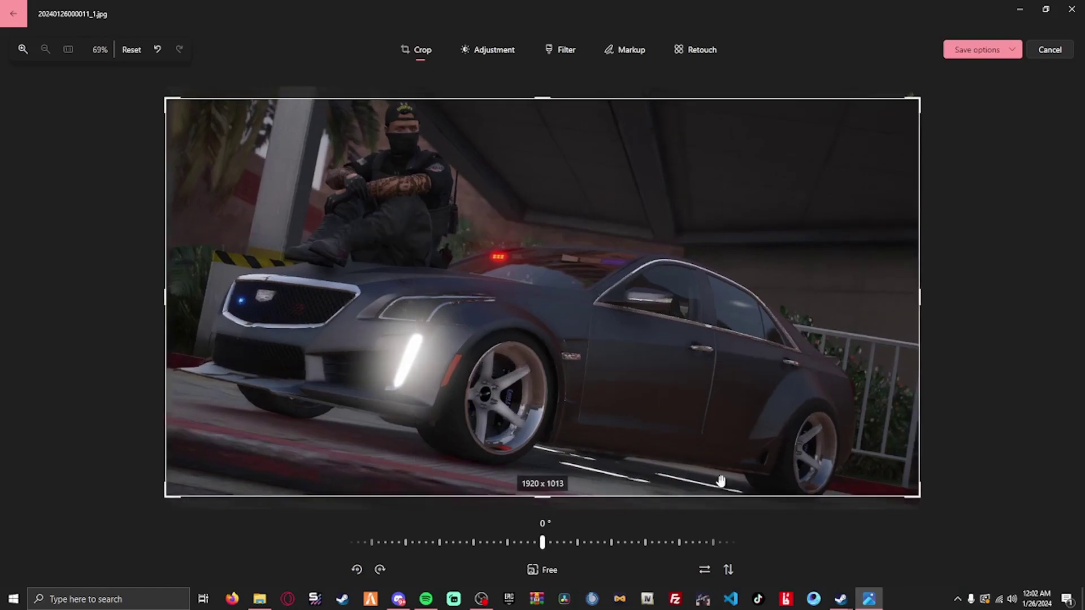
{"action": "left_click", "coordinate": [978, 52]}
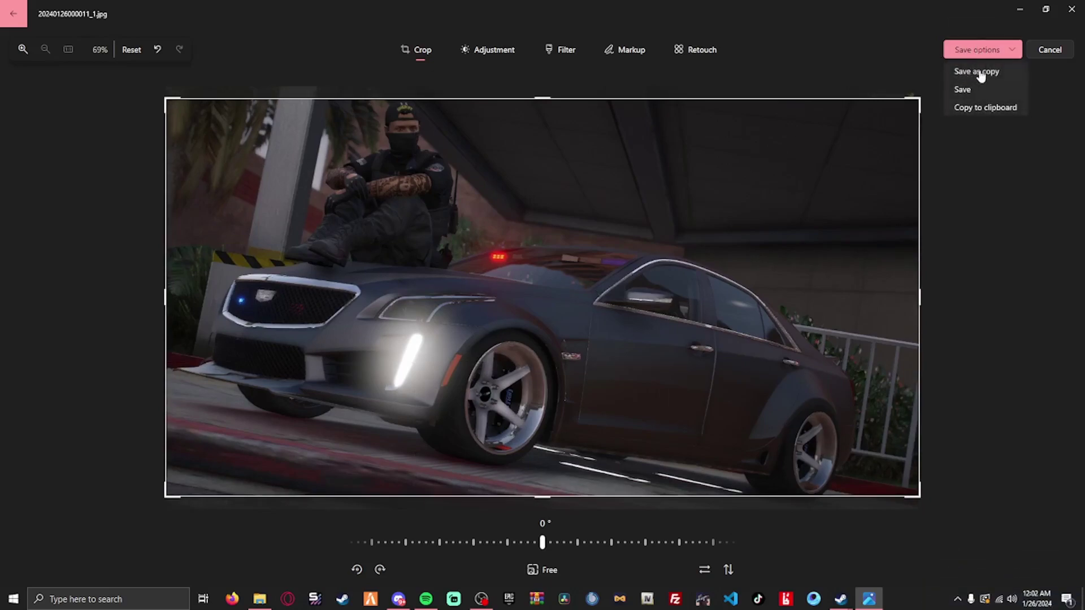
{"action": "left_click", "coordinate": [974, 72]}
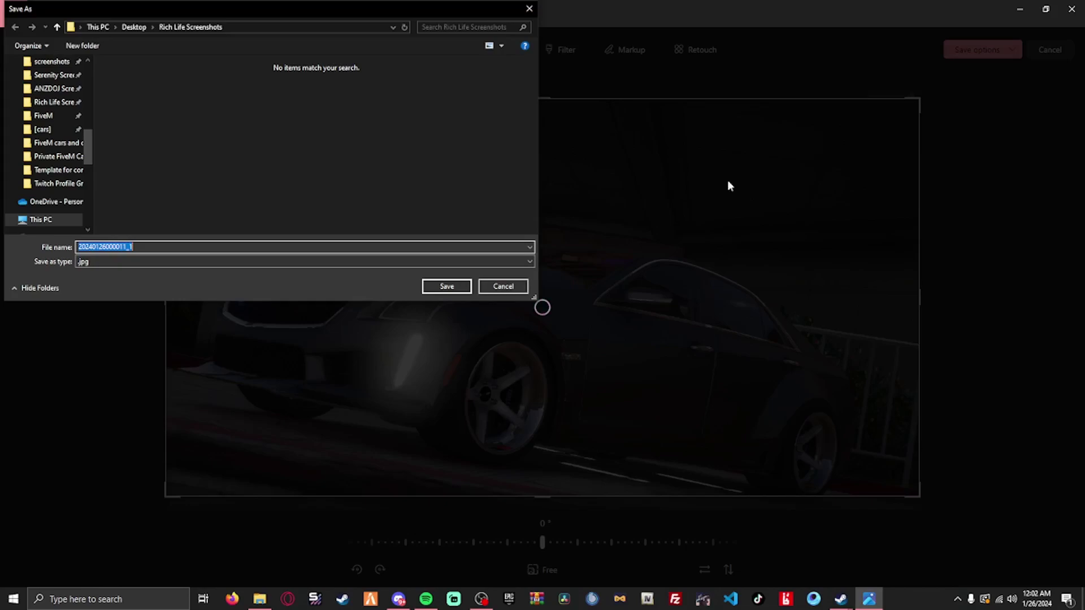
{"action": "scroll", "coordinate": [68, 174], "scroll_direction": "up", "scroll_amount": 2}
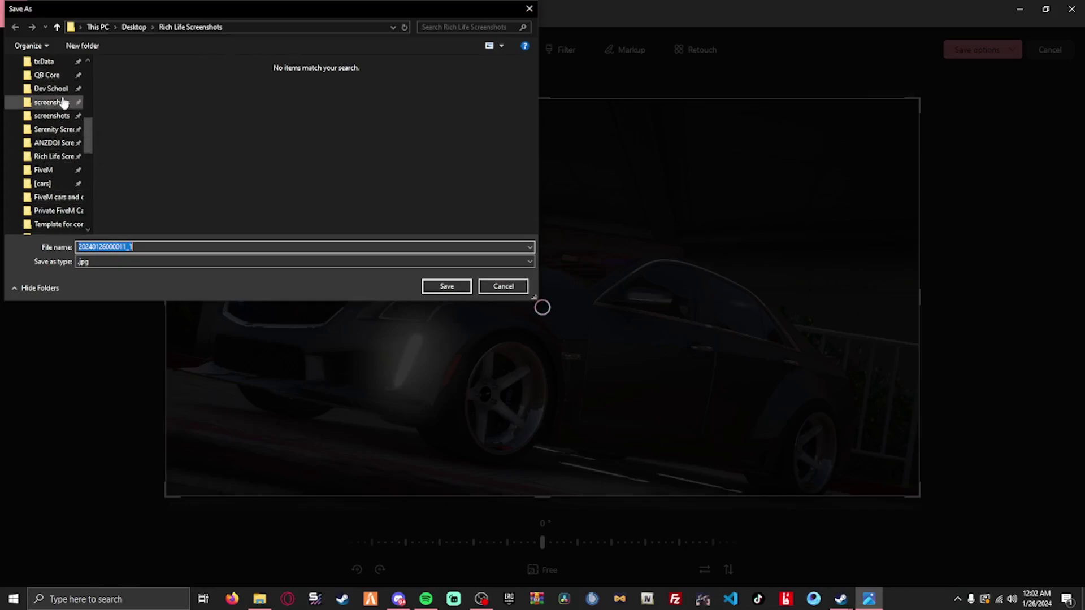
{"action": "scroll", "coordinate": [63, 101], "scroll_direction": "down", "scroll_amount": 1}
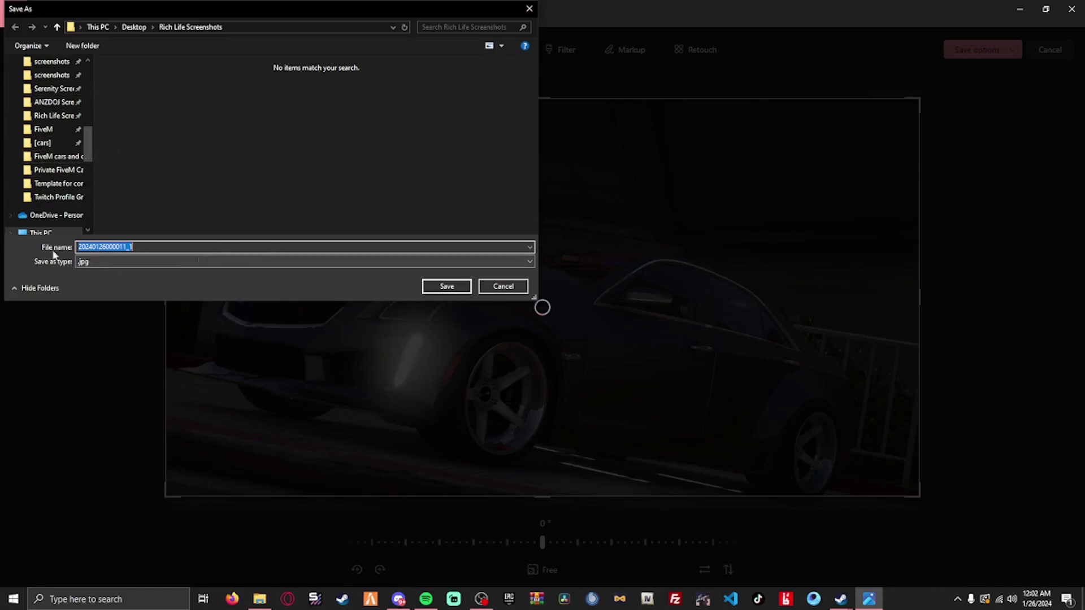
{"action": "left_click", "coordinate": [112, 263]}
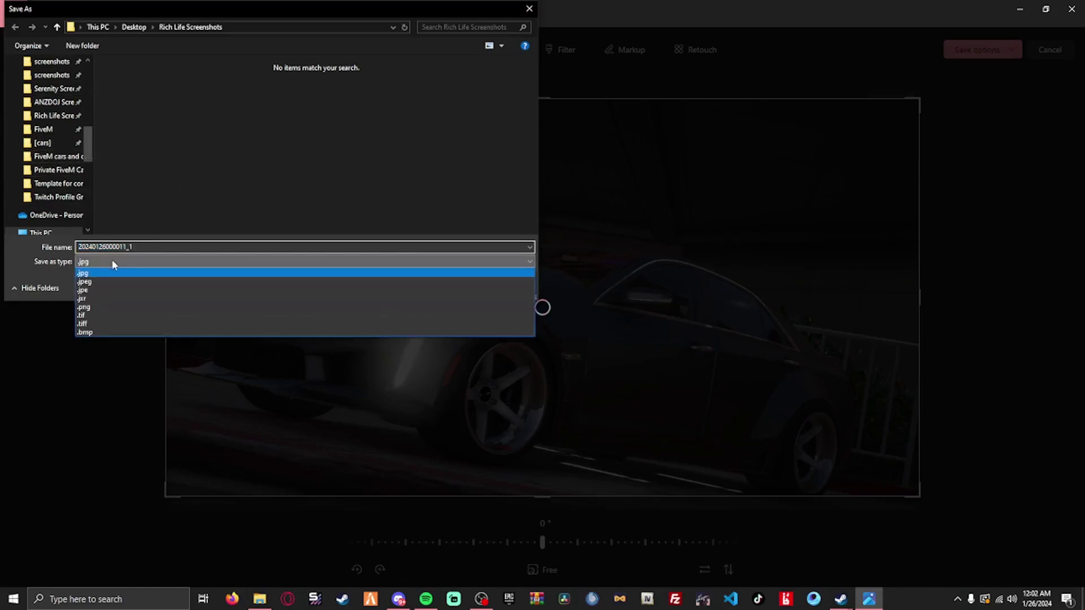
{"action": "left_click", "coordinate": [106, 309]}
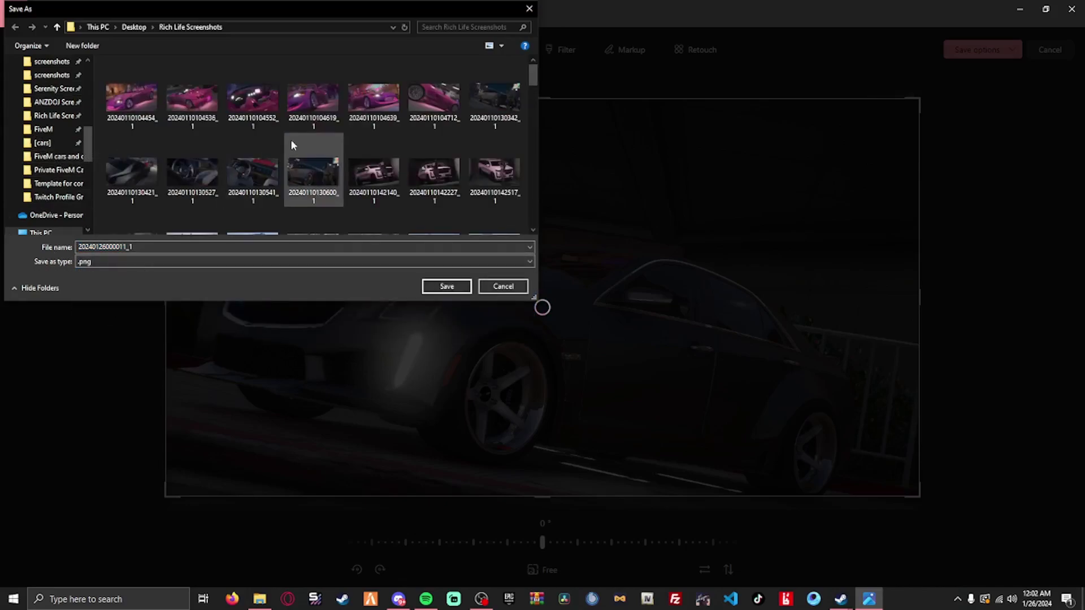
{"action": "scroll", "coordinate": [295, 164], "scroll_direction": "down", "scroll_amount": 6}
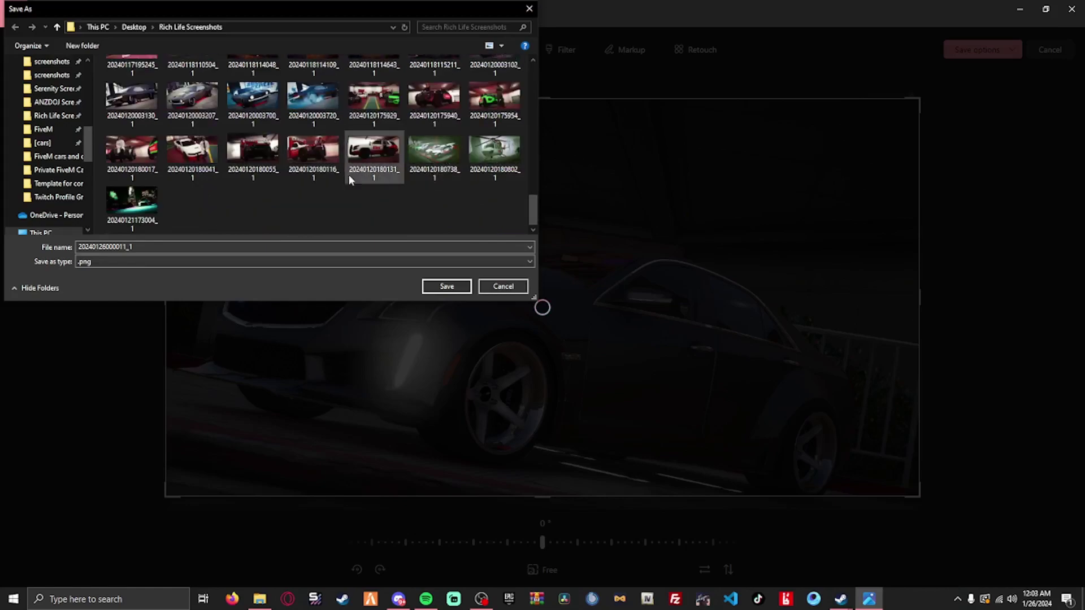
{"action": "left_click", "coordinate": [446, 287]}
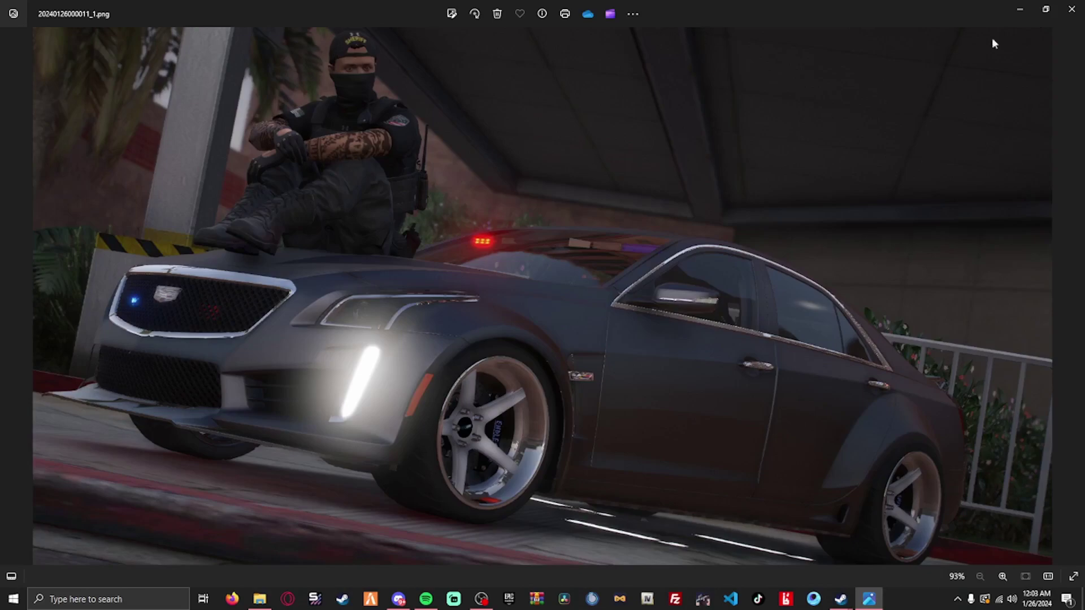
Close the image viewer and the Screenshot Manager, and minimize Steam so only the file window remains
{"action": "left_click", "coordinate": [1074, 12]}
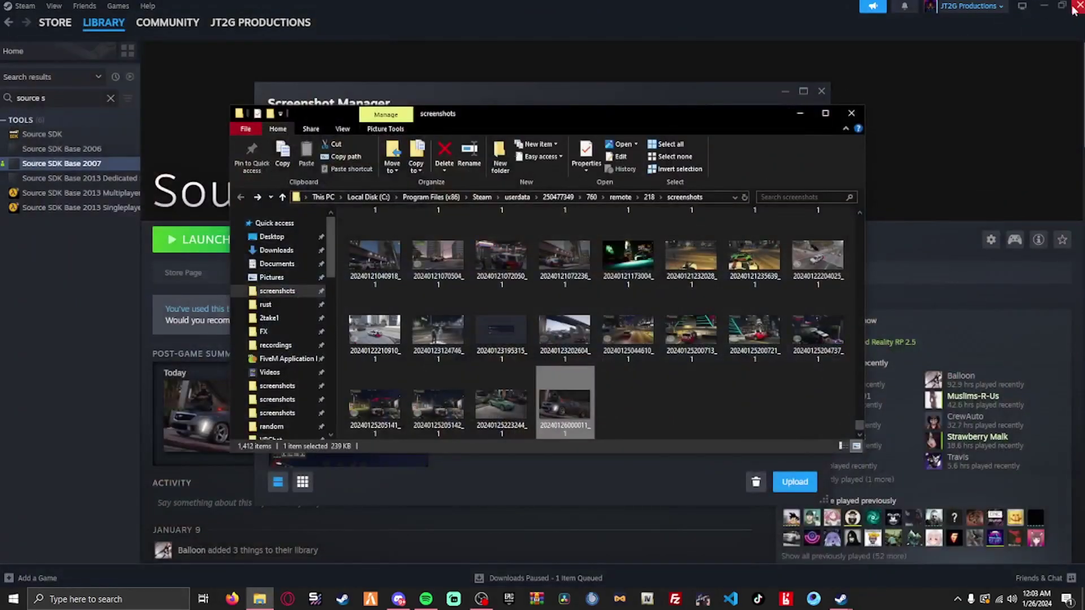
{"action": "left_click", "coordinate": [1043, 10]}
{"action": "left_click", "coordinate": [1043, 10]}
{"action": "left_click", "coordinate": [814, 93]}
{"action": "left_click", "coordinate": [823, 92]}
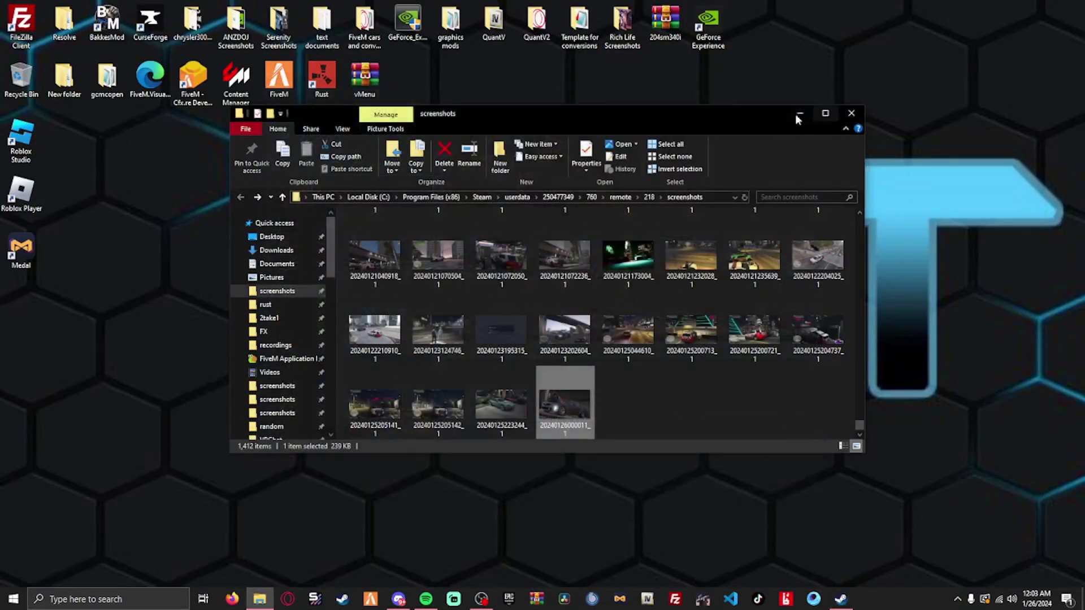
{"action": "scroll", "coordinate": [320, 386], "scroll_direction": "down", "scroll_amount": 8}
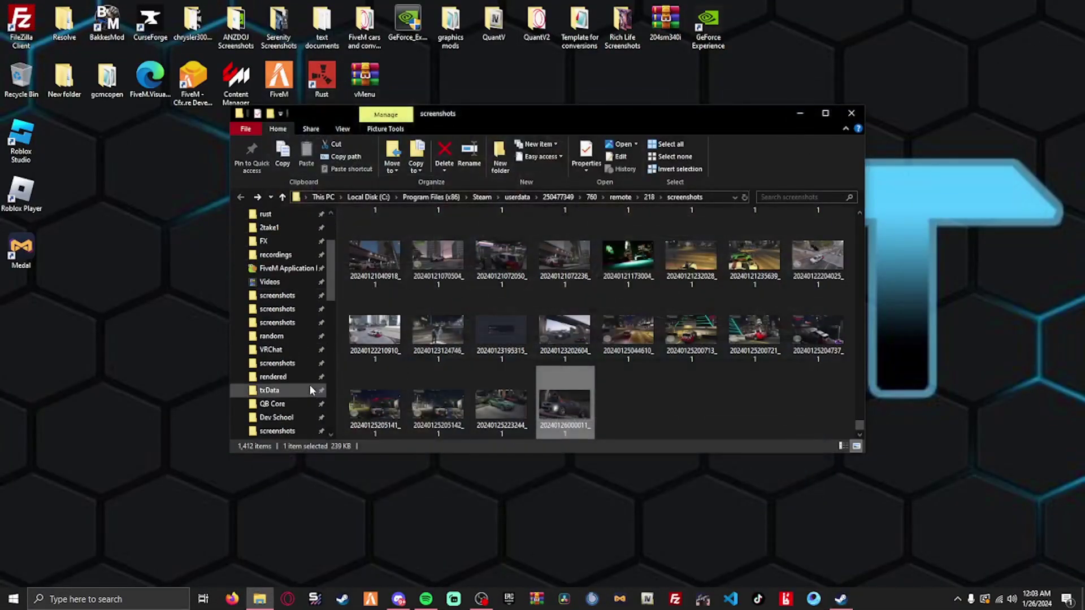
{"action": "left_click", "coordinate": [288, 281]}
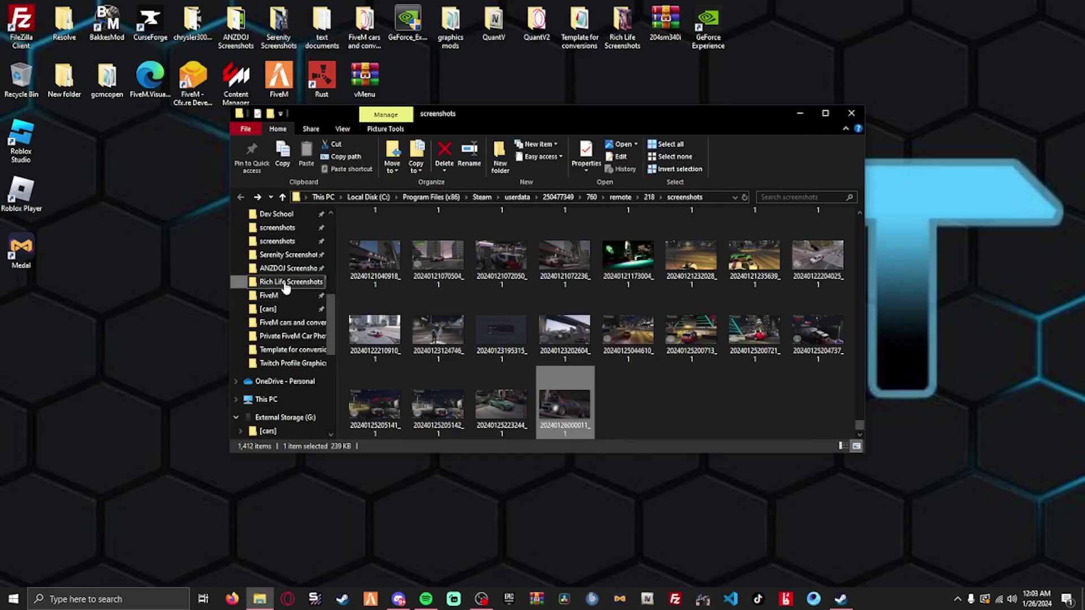
{"action": "double_click", "coordinate": [447, 388]}
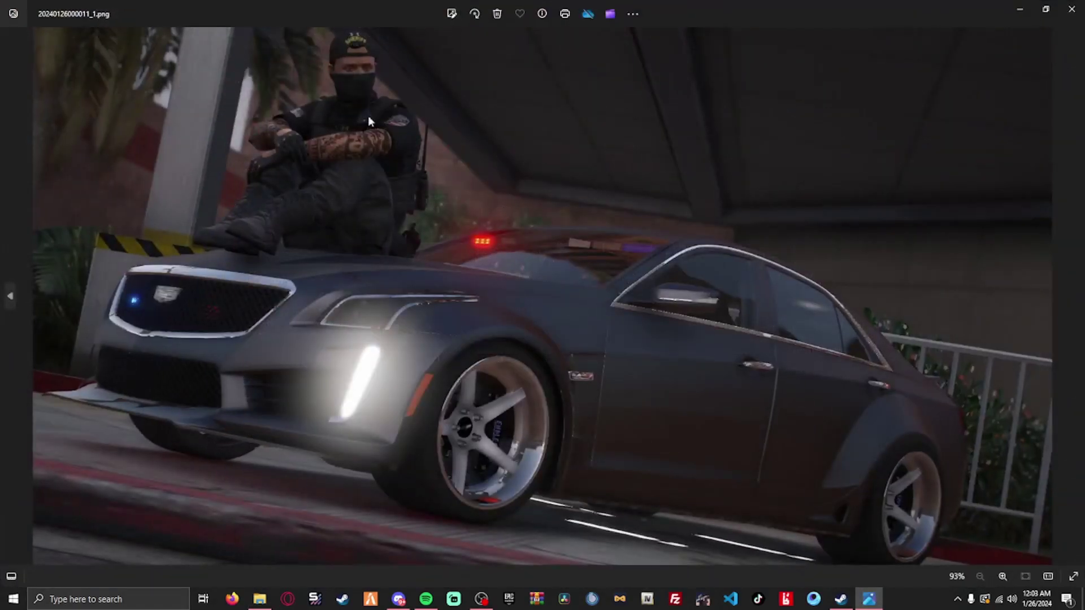
{"action": "left_click", "coordinate": [1072, 9]}
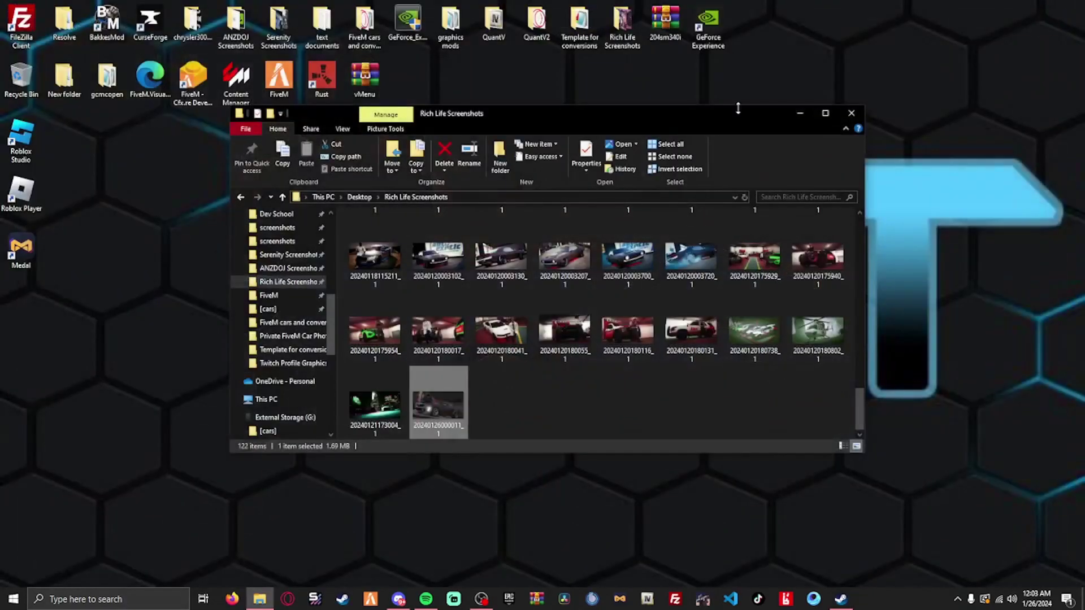
{"action": "left_click", "coordinate": [852, 114]}
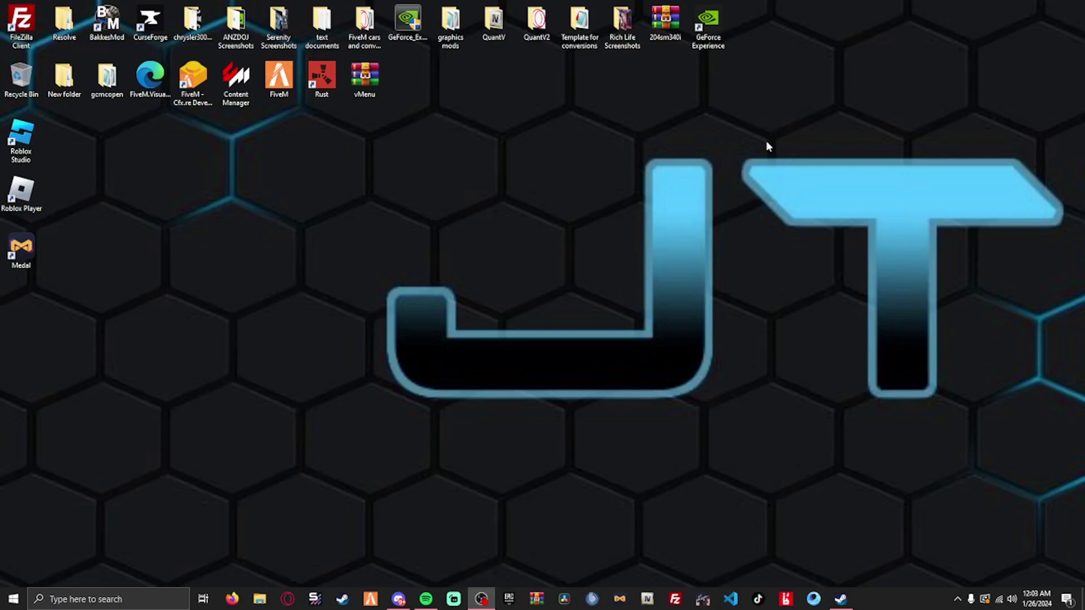
{"action": "left_click", "coordinate": [708, 346]}
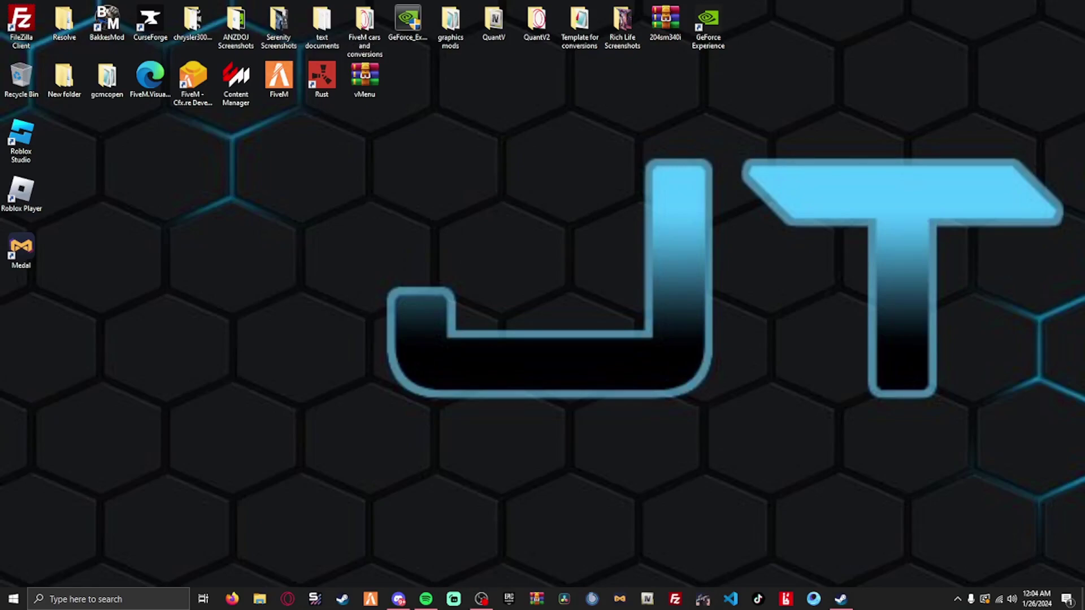